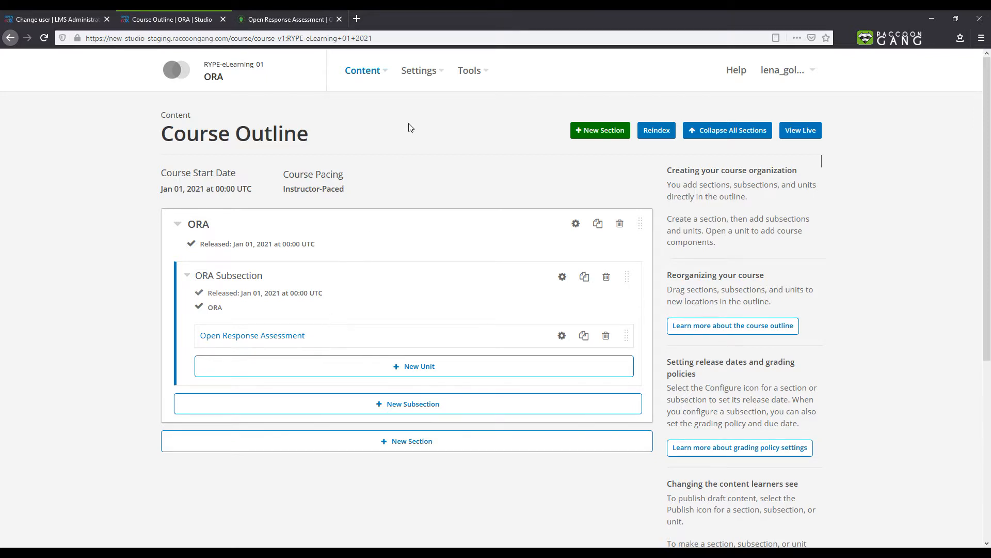
Open the course's grading settings to review the grade range, grace period and assignment types.
click(426, 76)
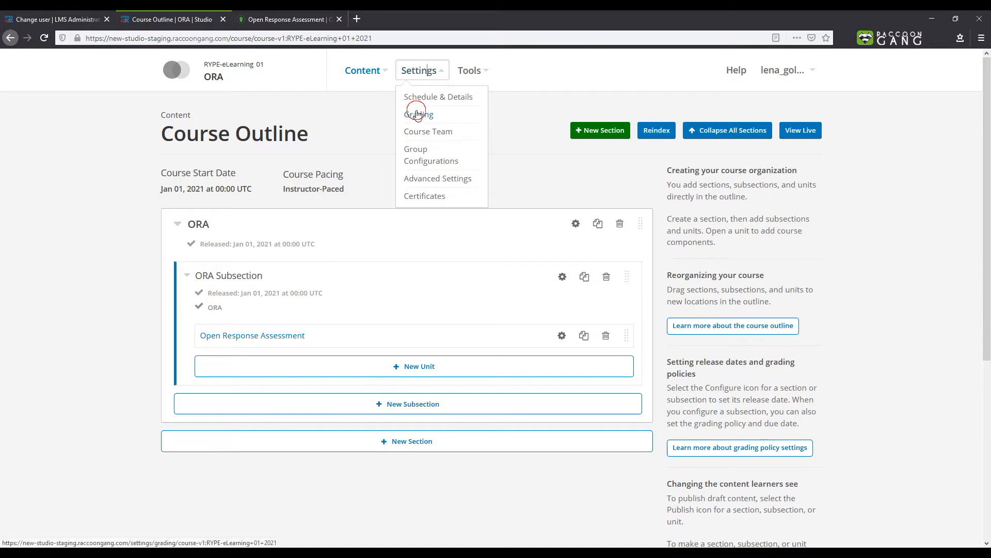
click(417, 113)
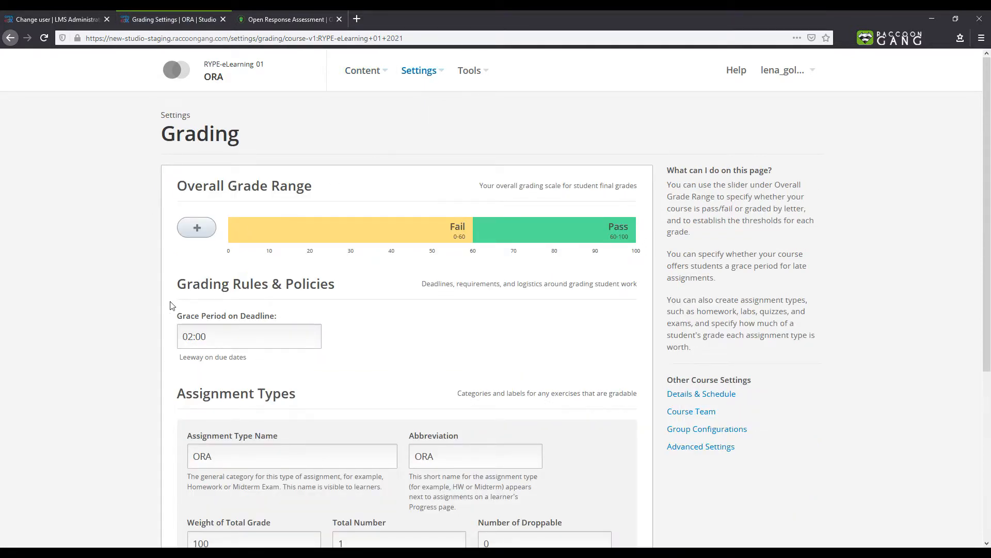
Return to the course outline and save a due date of 3/31/2021 for the ORA Subsection.
click(356, 70)
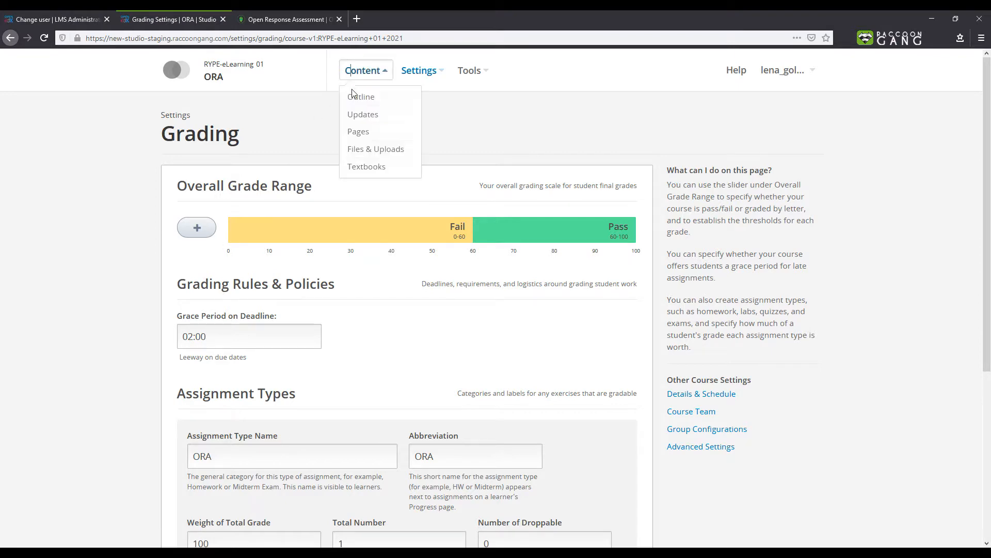
click(353, 98)
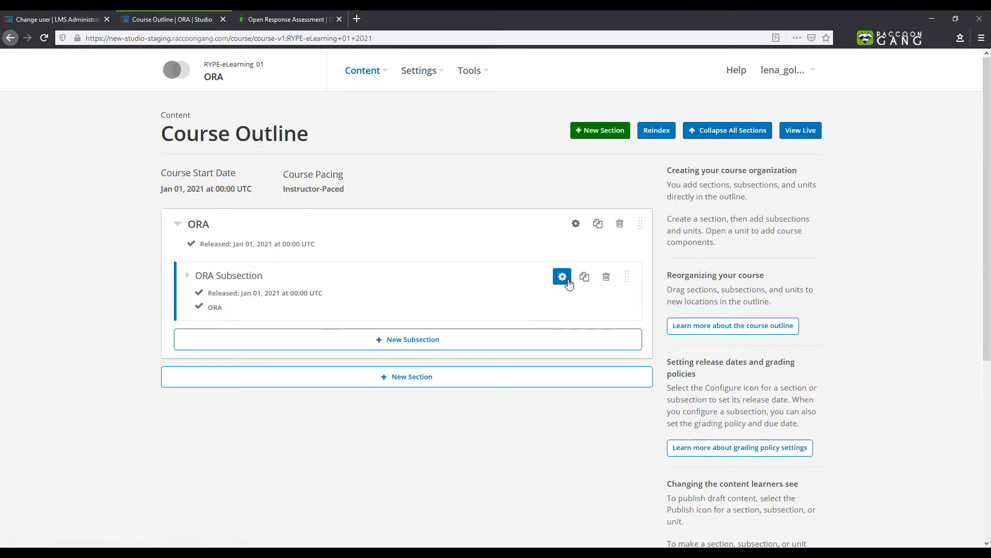
click(560, 277)
click(375, 391)
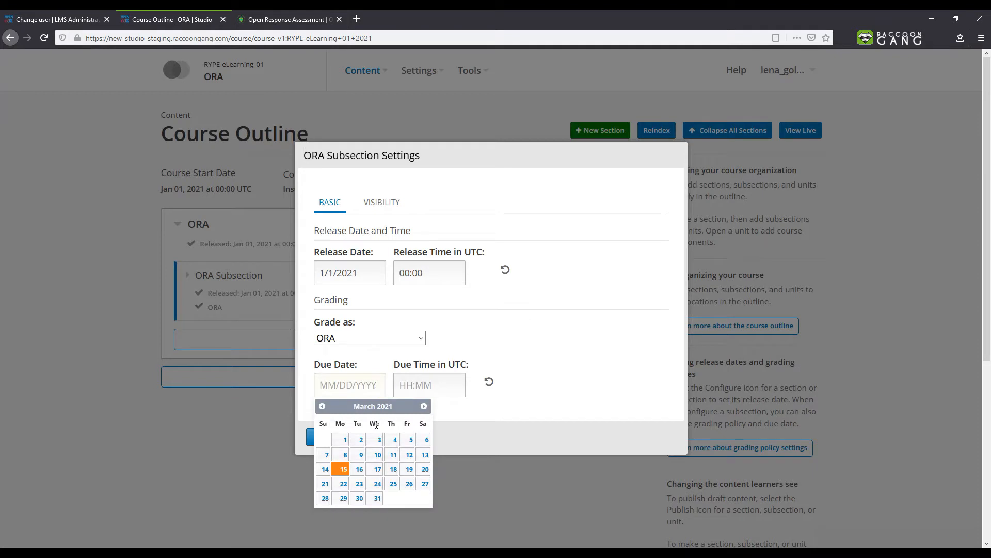
click(377, 497)
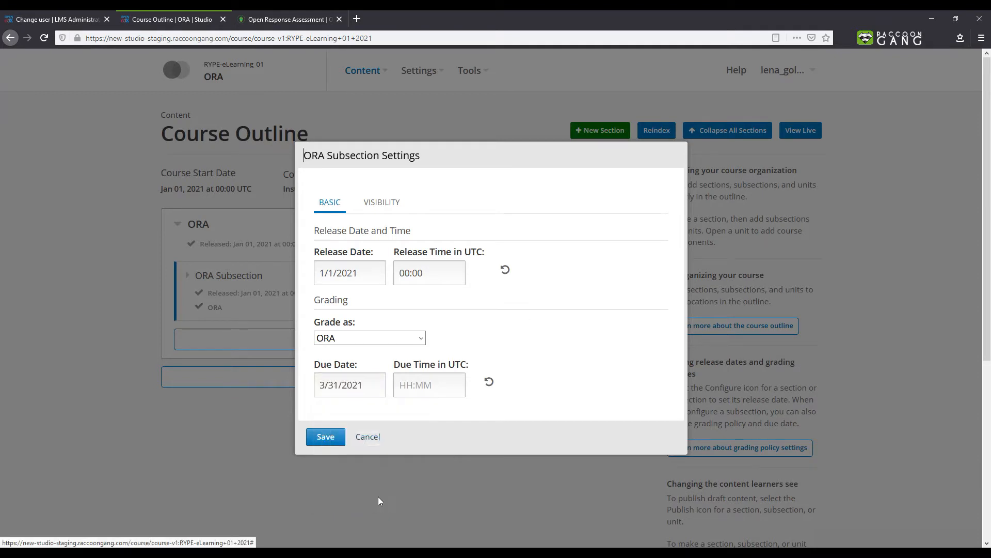
click(336, 444)
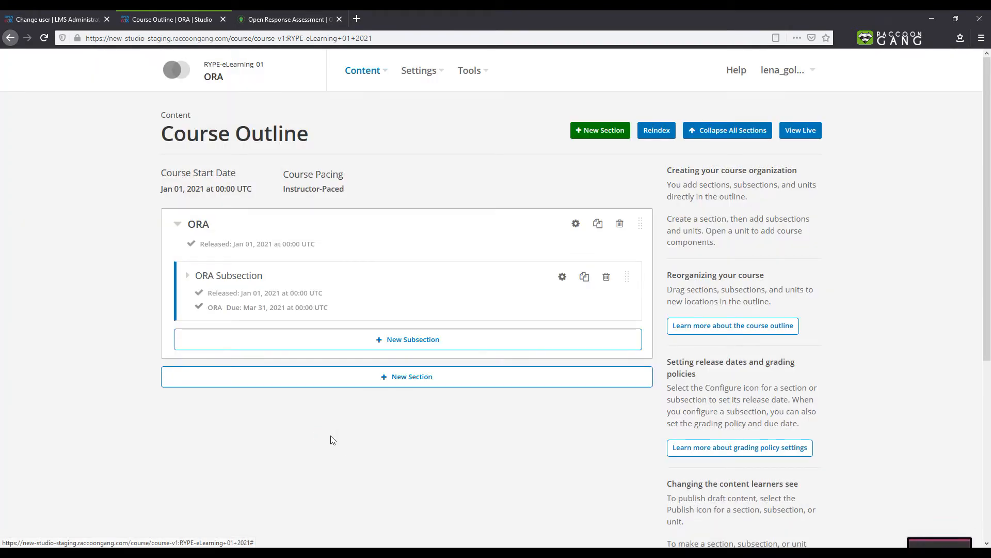
Add an advanced open response assessment problem to the Open Response Assessment unit of the ORA Subsection.
click(187, 275)
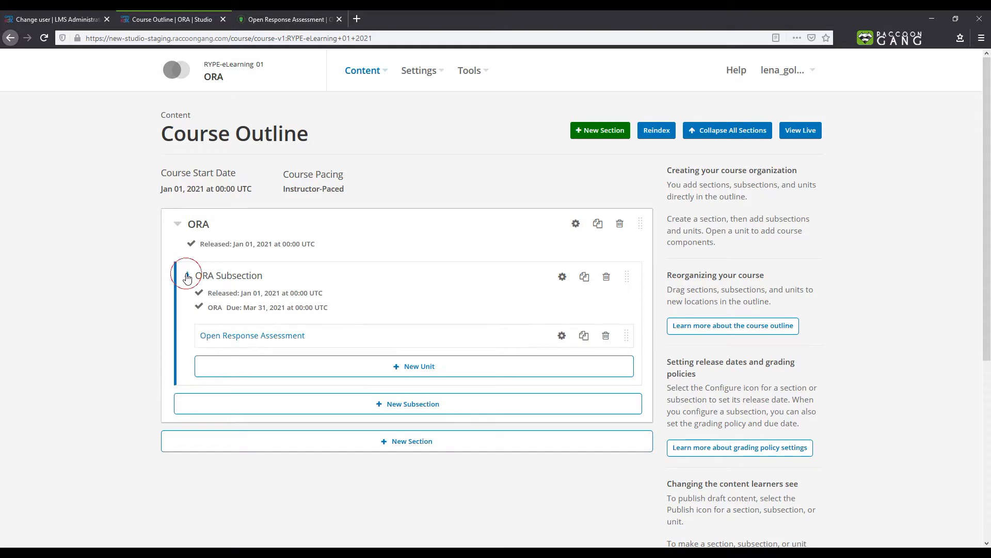
click(262, 336)
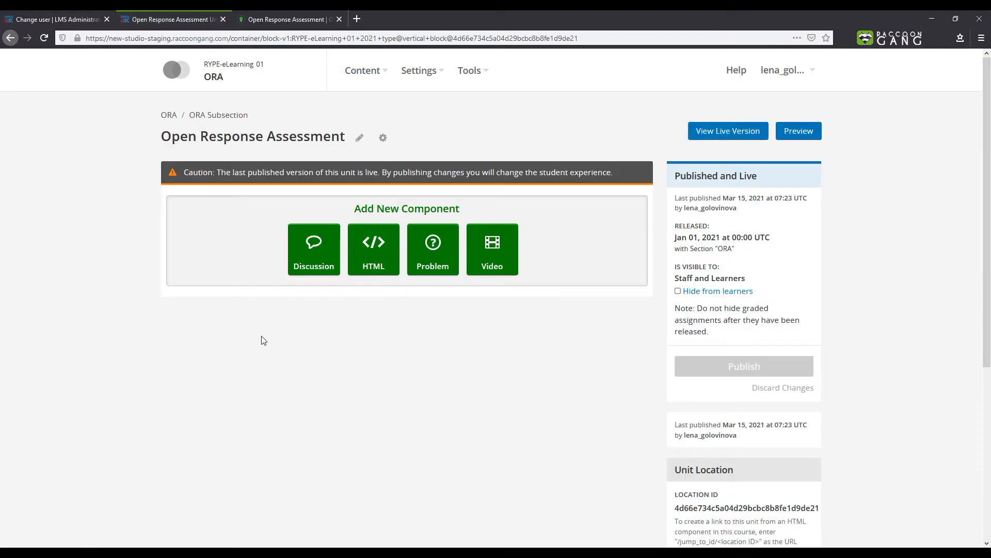
click(419, 268)
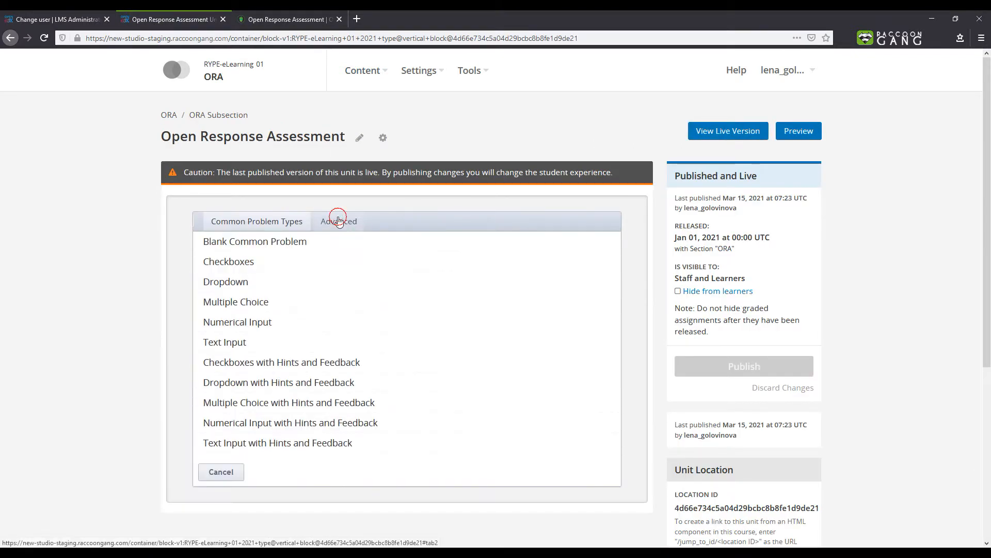
click(339, 221)
click(310, 402)
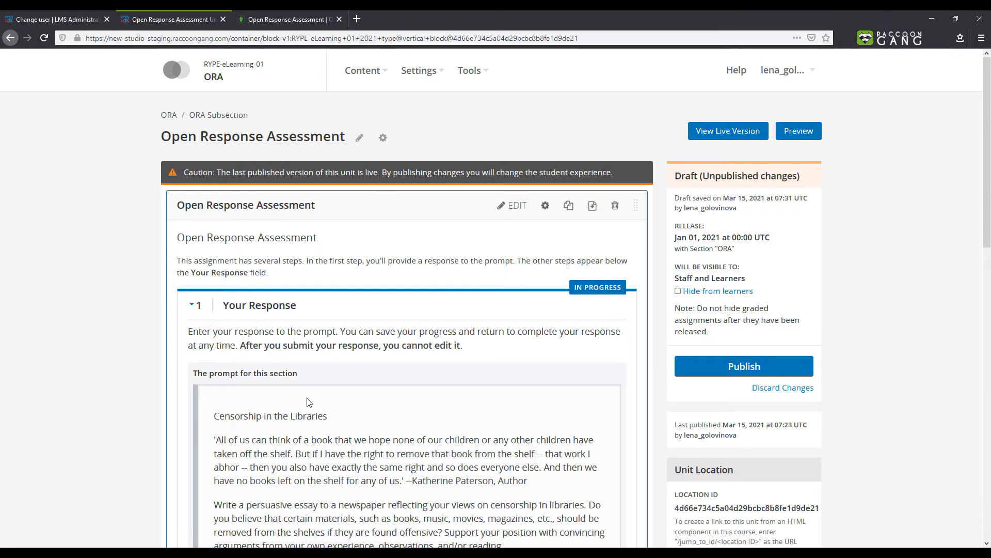
Replace the assessment's sample prompt with the essay task beginning "We live in a world of technology these days" and bullet its three closing instructions.
scroll(308, 402, down, 6)
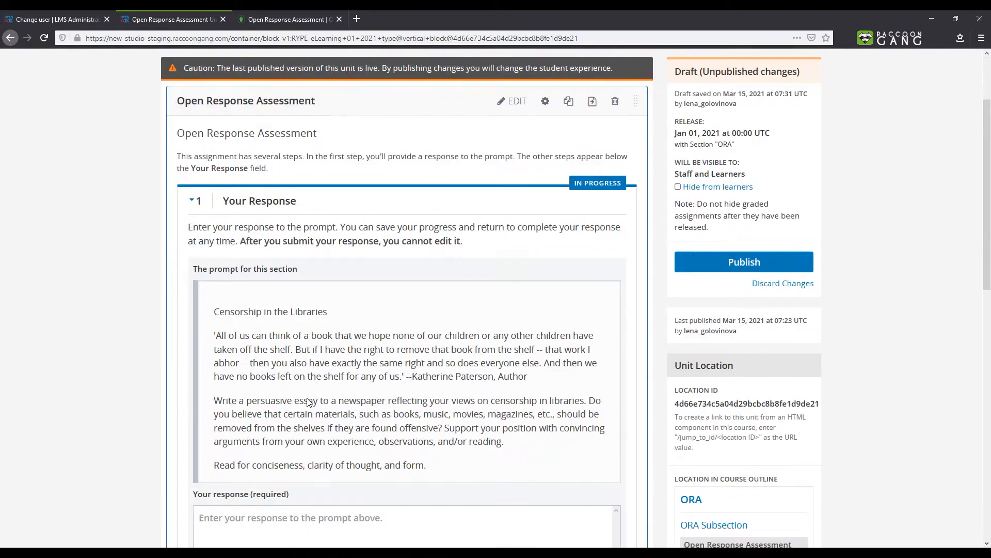
scroll(307, 398, down, 5)
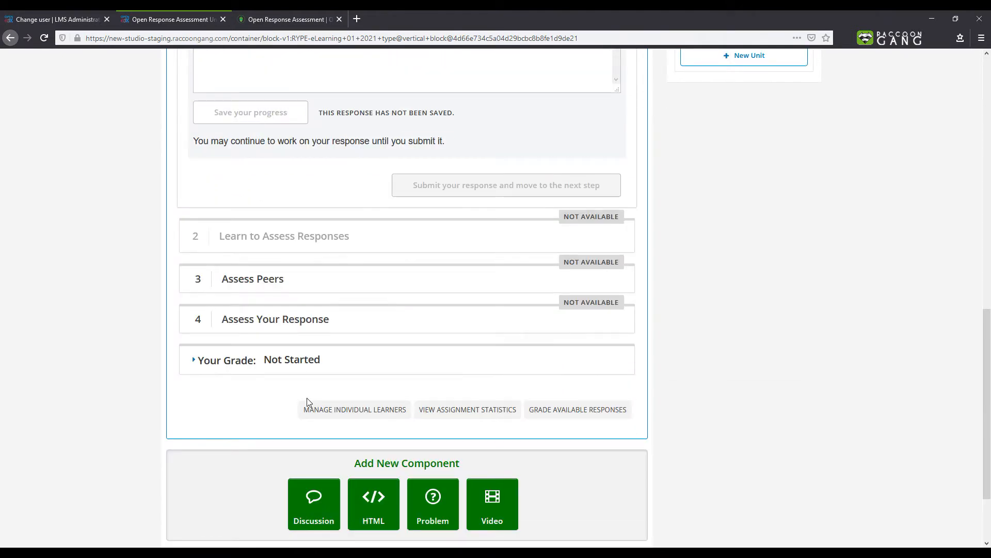
scroll(308, 401, up, 12)
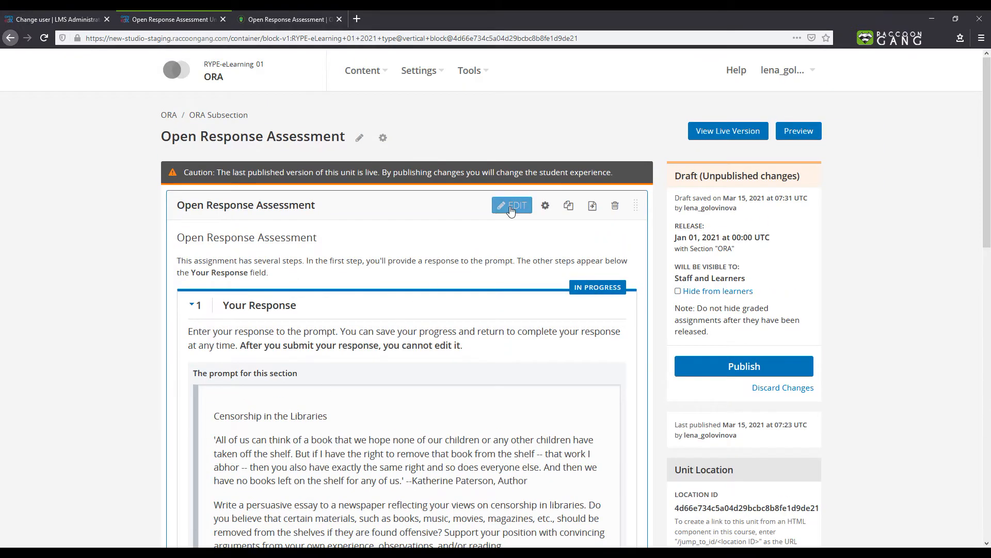
click(511, 208)
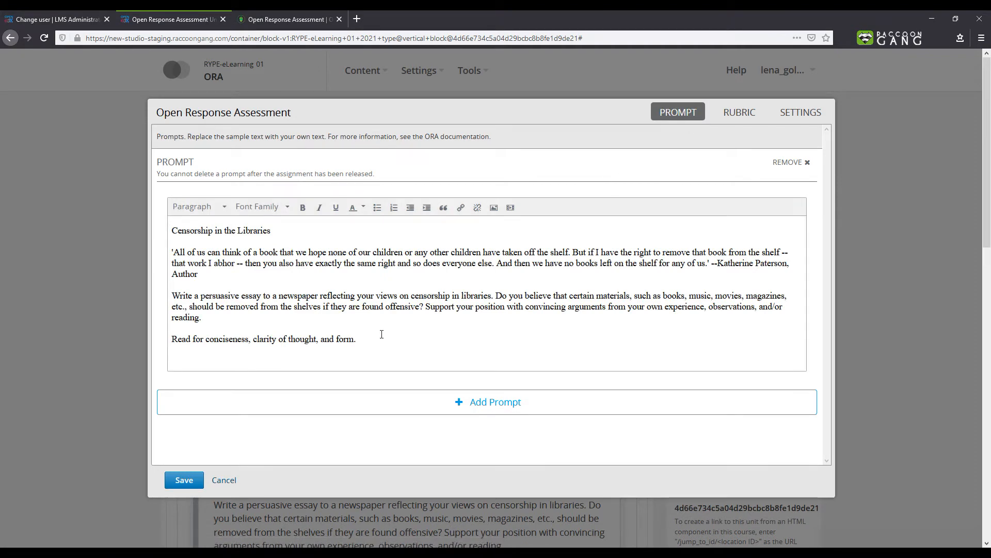
drag(380, 339, 119, 206)
text(We live in a world of technology these days. While the internet brings with it clear advantages, the problem in terms of control and security of information outweighs the advantages.  To what extend you agree?  make sure your answer is a complete answer which addresses all parts of the task give a clear opinion stay true to your opinion throughout your essay)
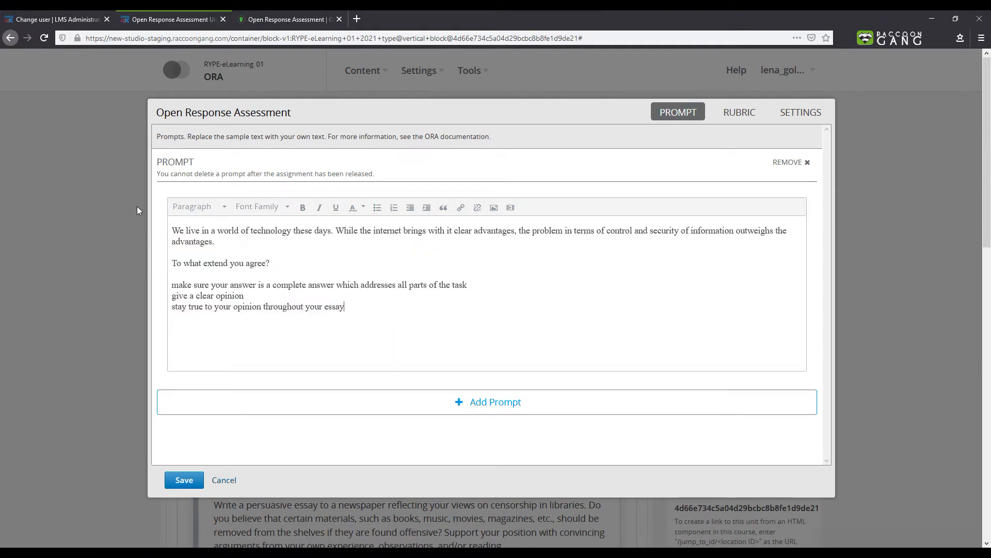
drag(350, 307, 160, 284)
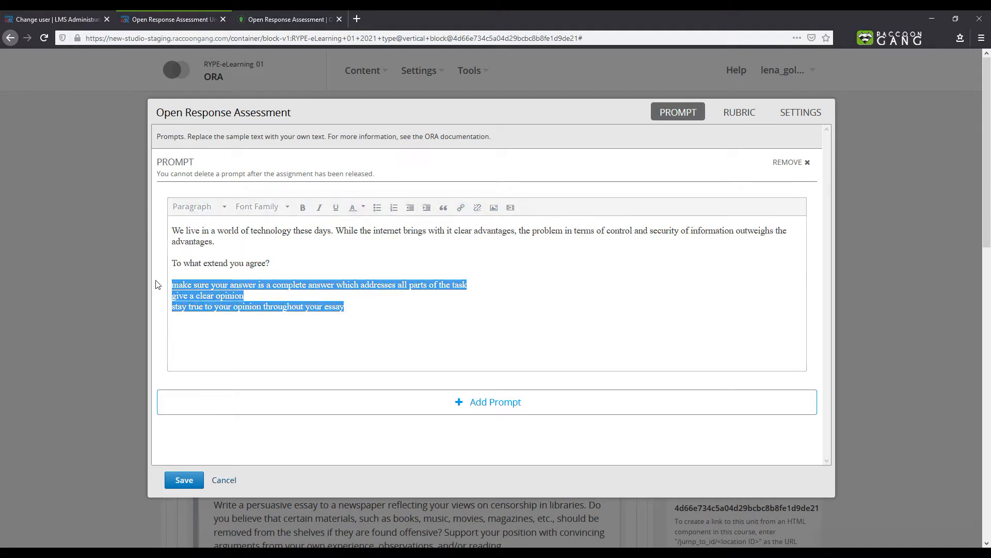
click(379, 211)
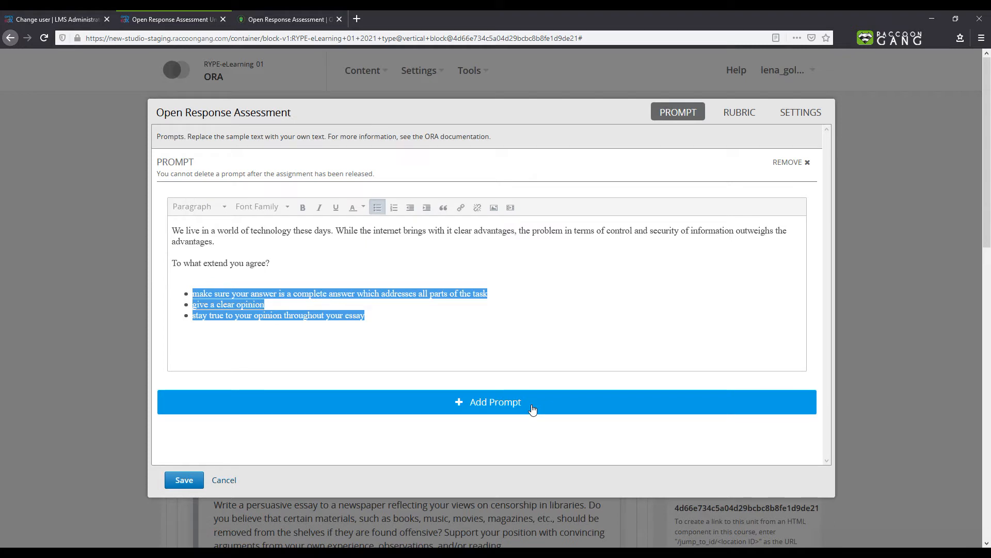
Remove all the sample criteria from the assessment's rubric.
click(740, 123)
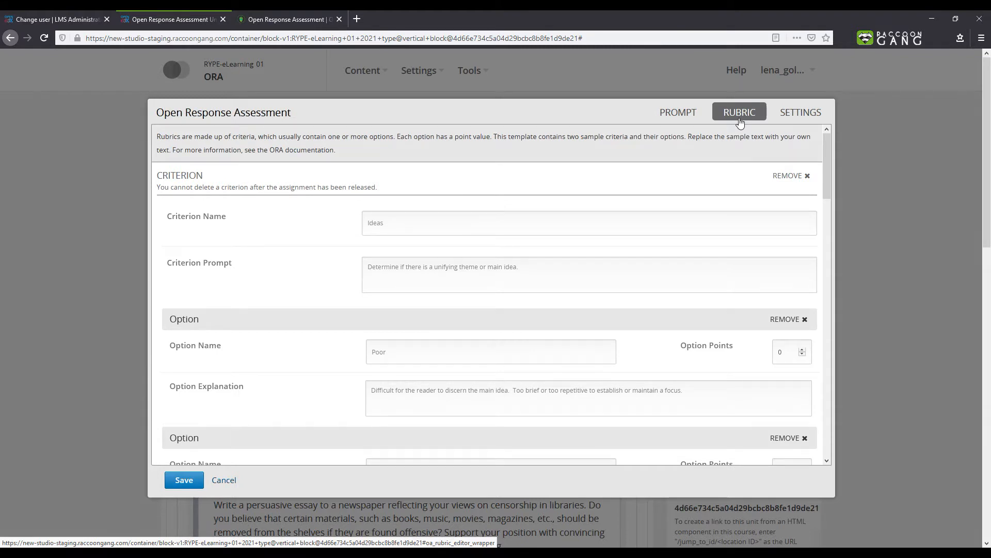
click(808, 176)
click(807, 177)
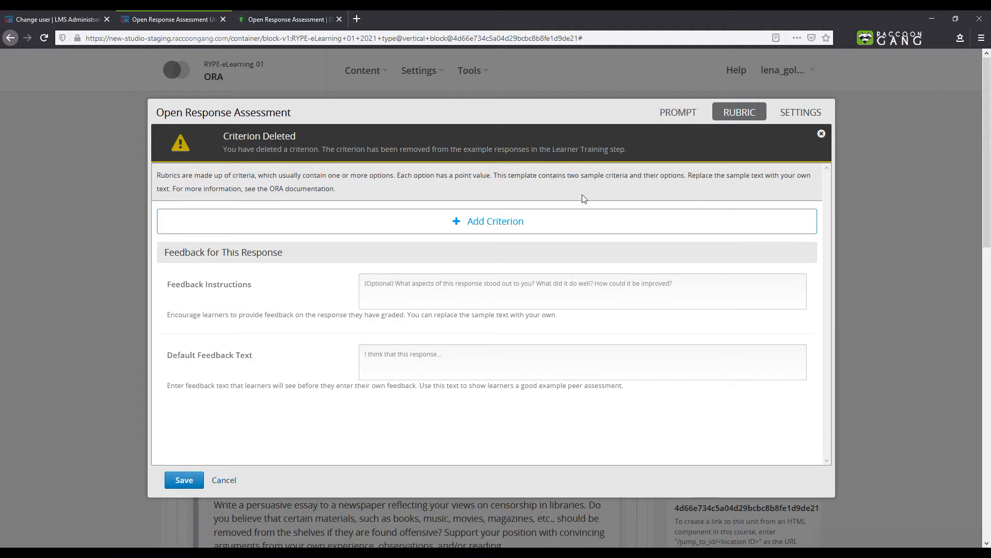
Add a rubric criterion named "Content" with the prompt "Assess the content of the submission".
click(550, 224)
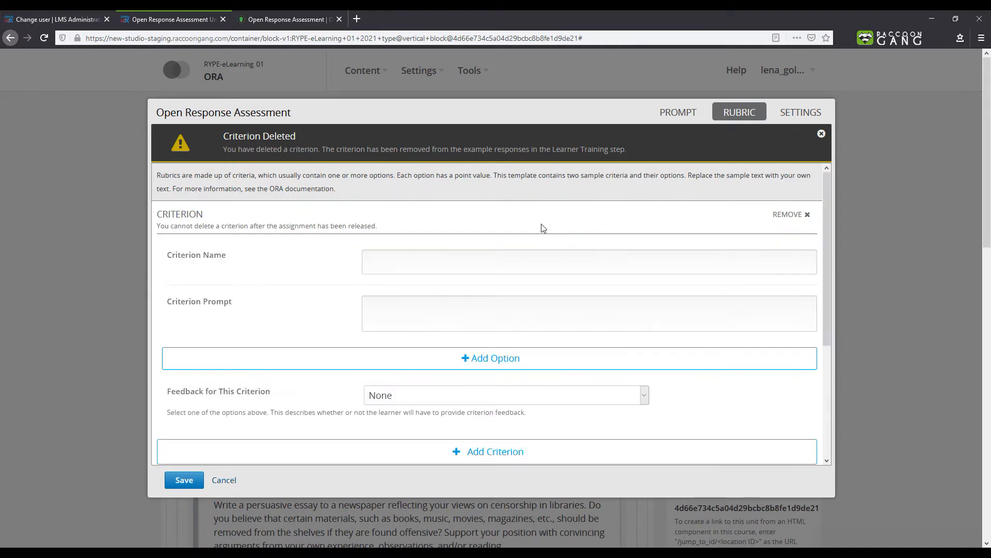
click(437, 267)
text(Content)
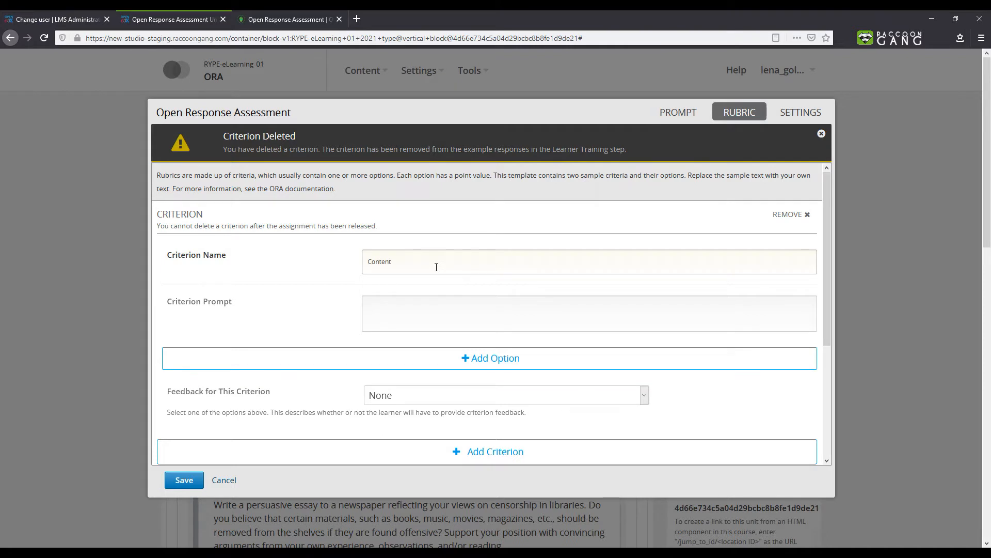
click(412, 314)
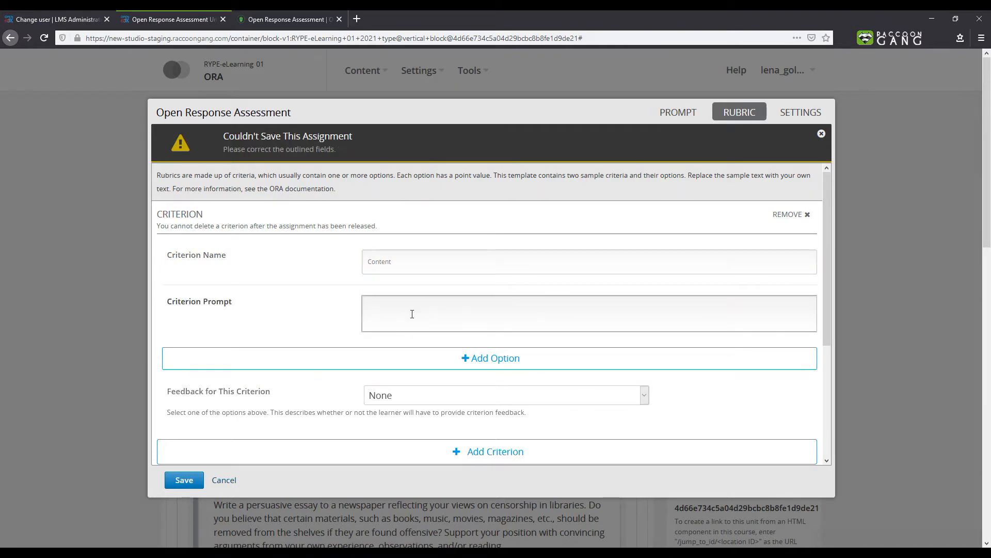
text(Assess the content of the submission)
Add a "Poor" option with the explanation "Difficult to understand the main idea. Too brief or too repetitive to establish or maintain a focus.".
click(430, 365)
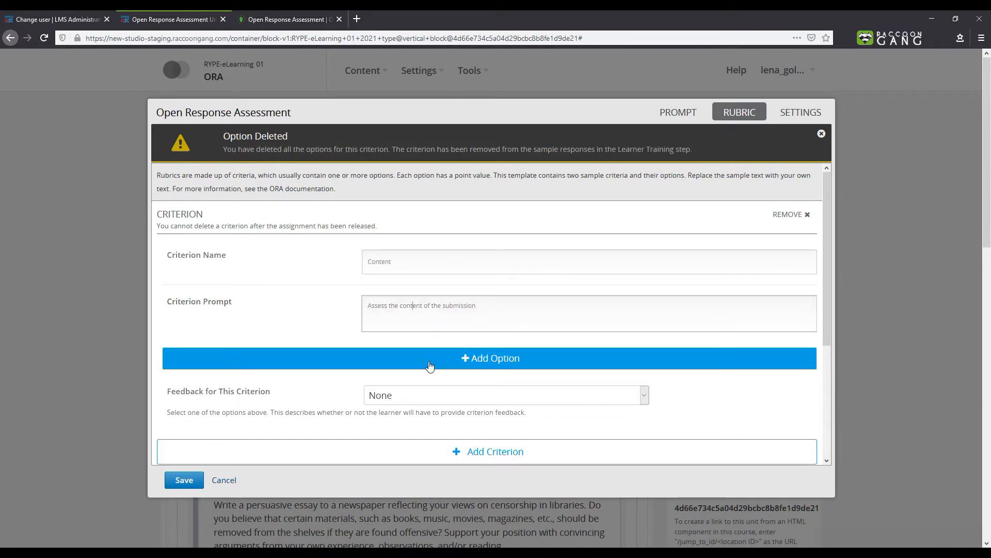
click(429, 365)
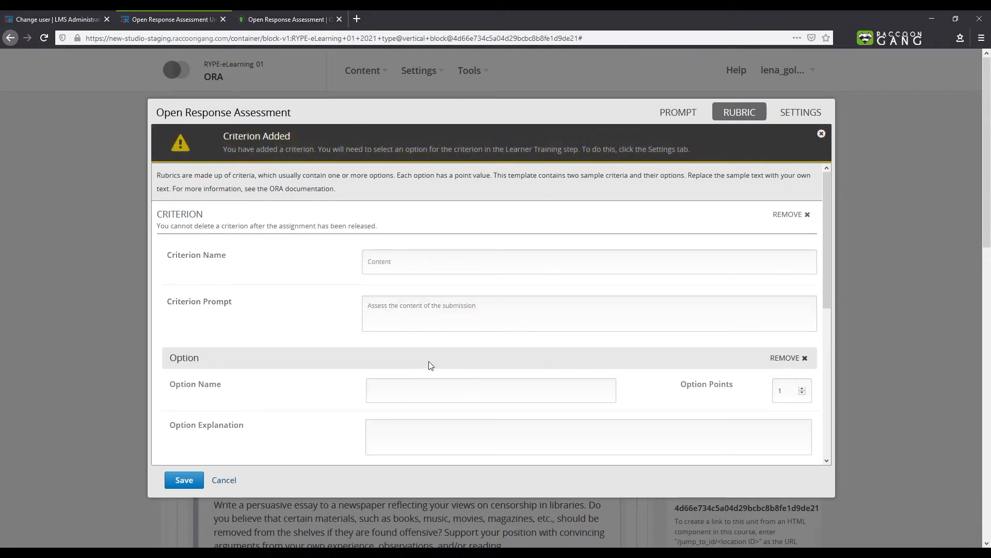
click(397, 384)
text(Poor)
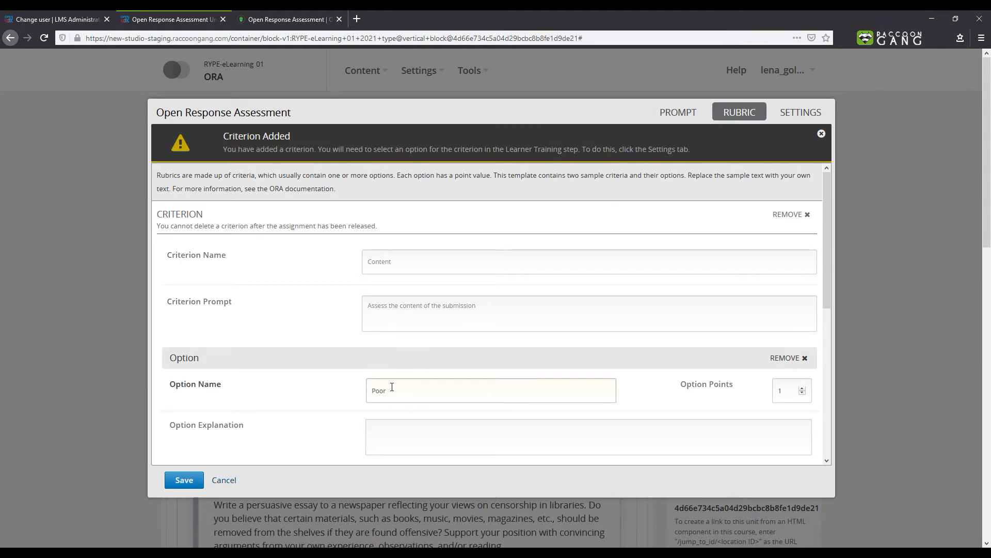
click(383, 429)
text(Difficult to understand the main idea. Too brief or too repetitive to establish or maintain a focus.)
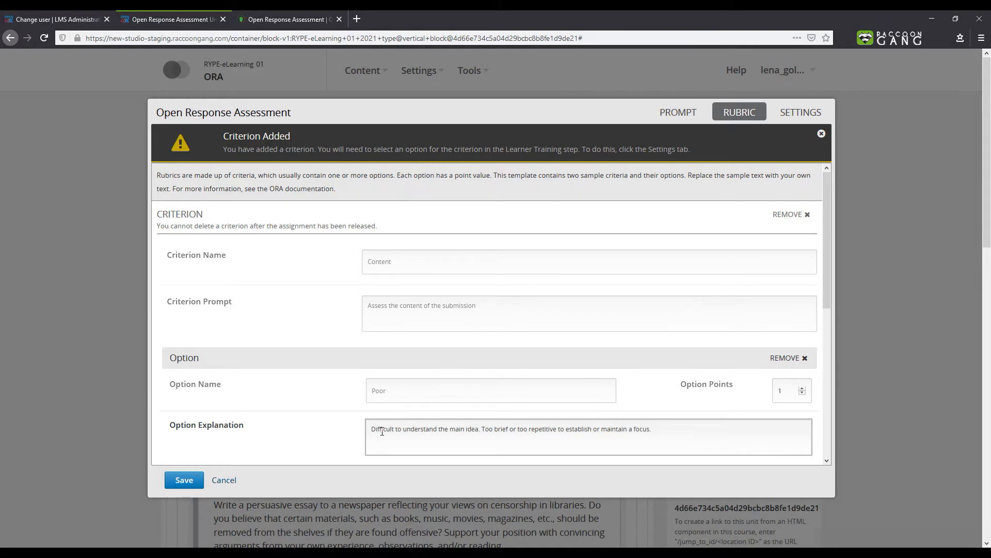
Add a "Good" option with the explanation "Presents a unifying theme or main idea, but includes minor tangents. Stays somewhat focused on topic and task.".
scroll(383, 430, down, 3)
click(381, 413)
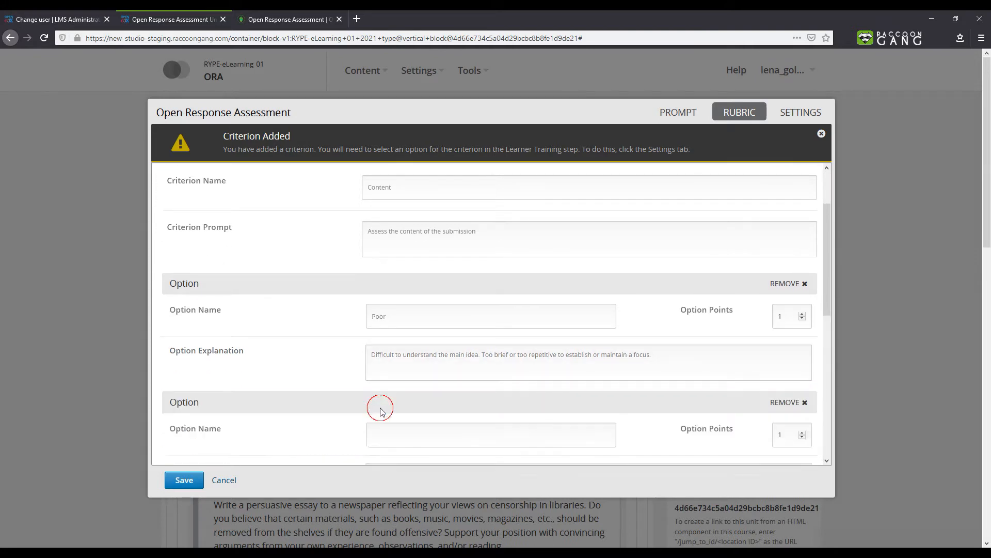
scroll(380, 408, down, 3)
click(388, 358)
text(Good)
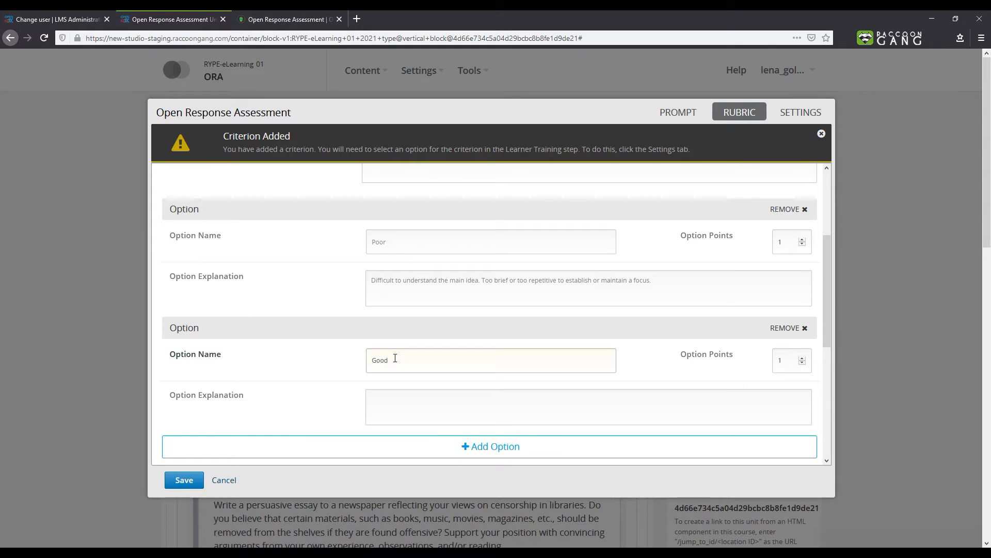
click(403, 410)
text(Presents a unifying theme or main idea, but includes minor tangents. Stays somewhat focused on topic and task.)
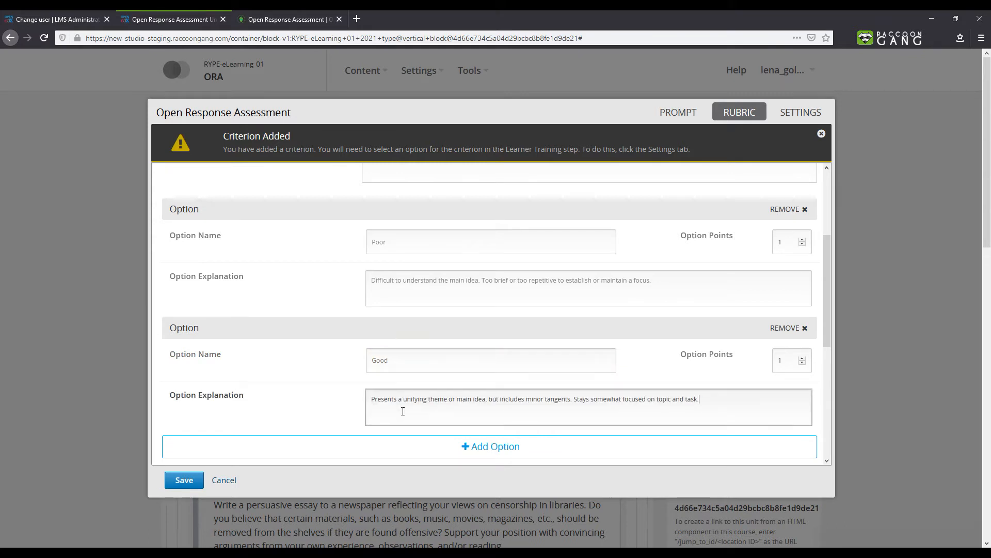
Add an "Excellent" option with the explanation "Presents a unifying theme or main idea without going off on tangents. Stays completely focused on topic and task.".
click(426, 445)
scroll(425, 362, down, 5)
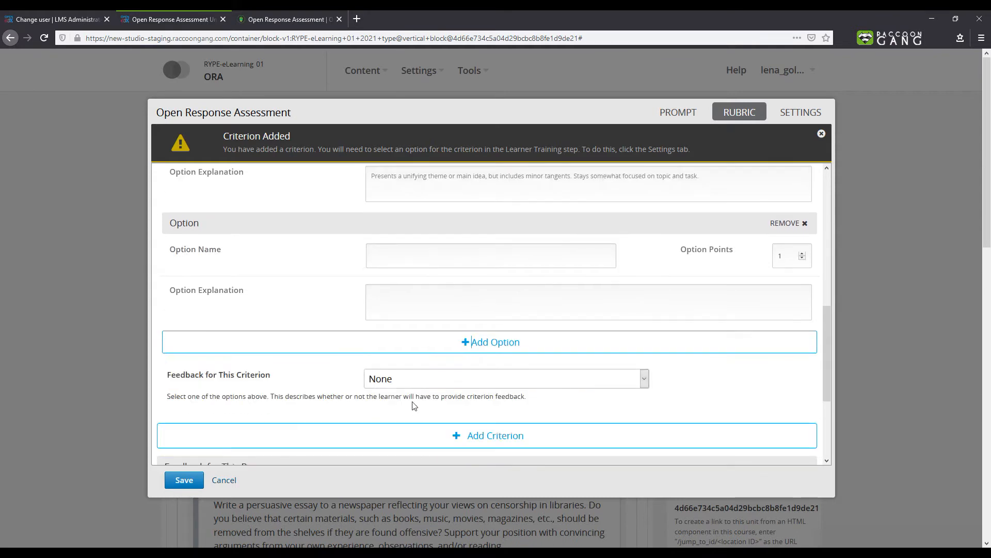
click(391, 260)
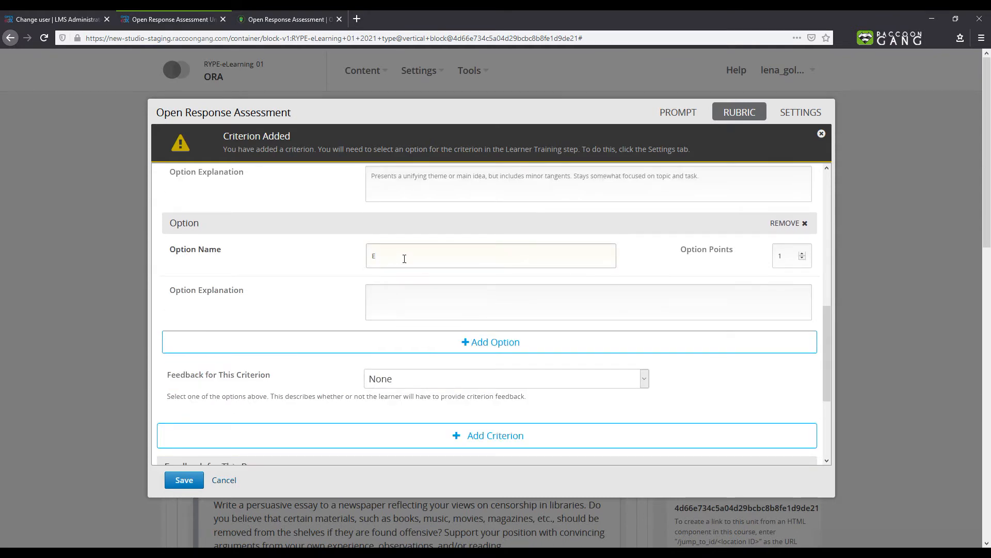
text(Excellent)
click(398, 295)
text(Presents a unifying theme or main idea without going off on tangents. Stays completely focused on topic and task.)
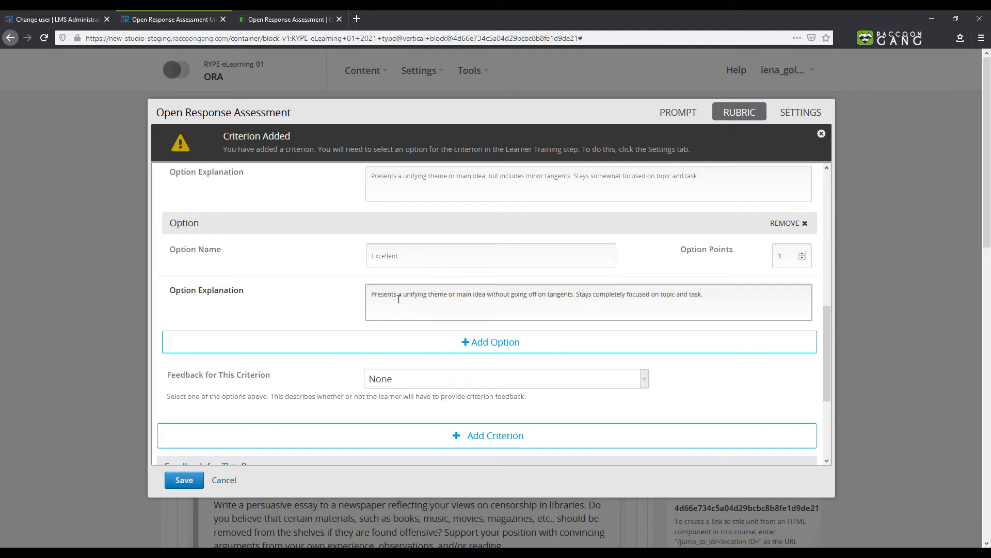
Set the Content criterion's option points to 20 for Poor, 80 for Good and 100 for Excellent.
scroll(560, 249, up, 5)
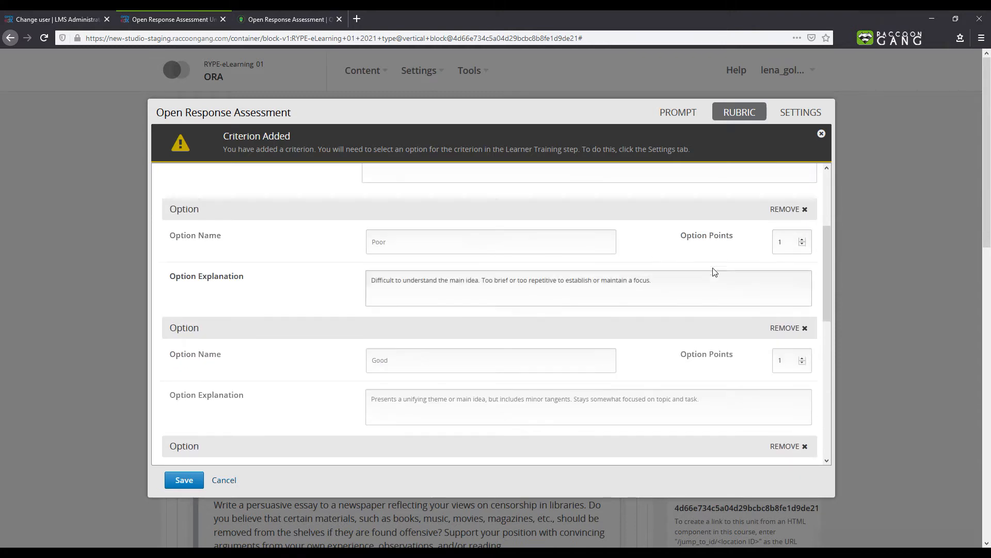
drag(777, 245, 767, 244)
text(20)
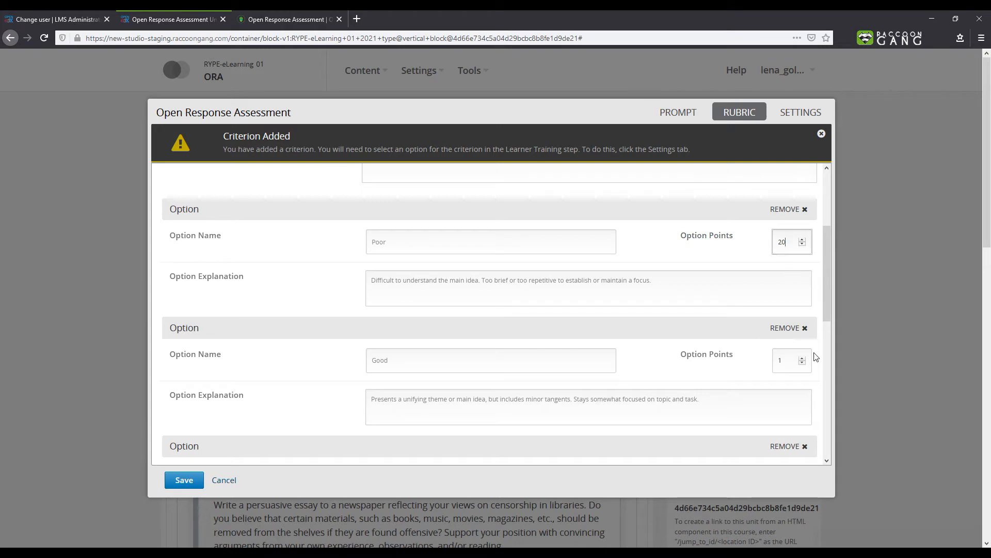
double_click(781, 360)
text(80)
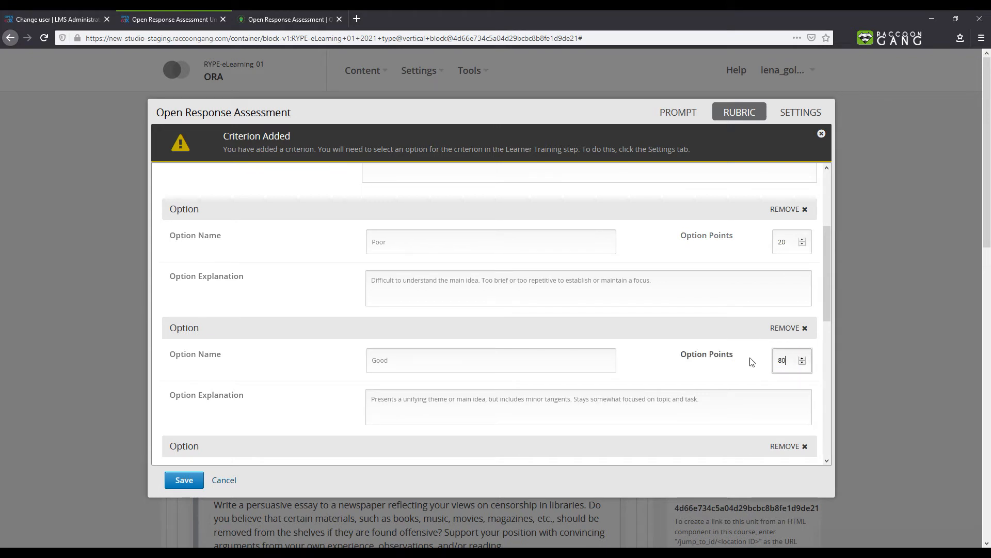
scroll(752, 361, down, 3)
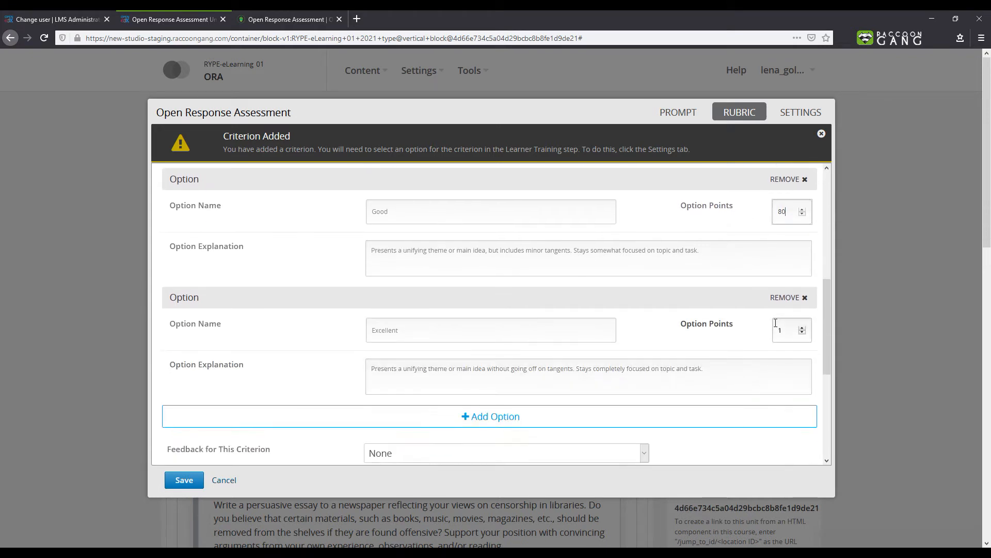
click(791, 330)
text(00)
Make feedback for the Content criterion Required.
scroll(653, 365, down, 3)
click(373, 305)
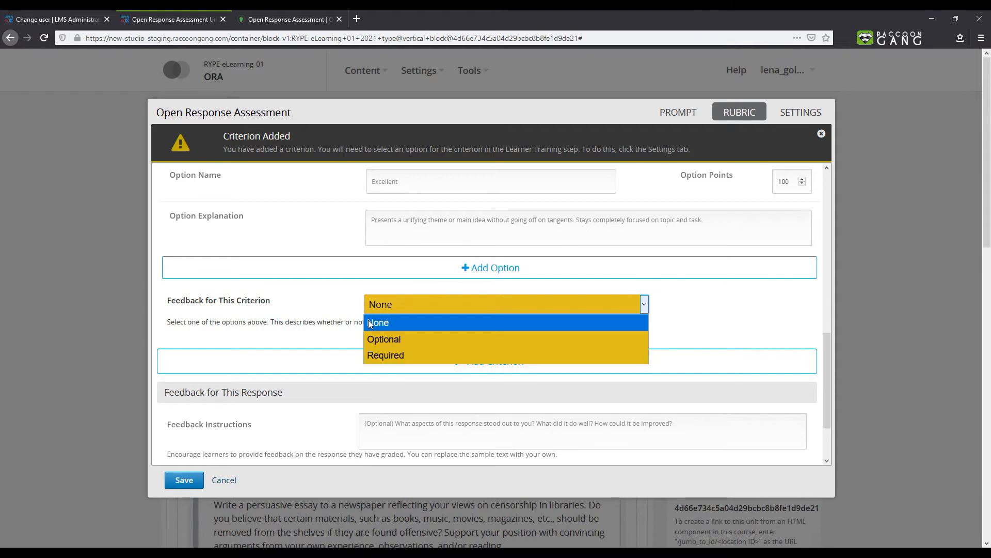
click(370, 356)
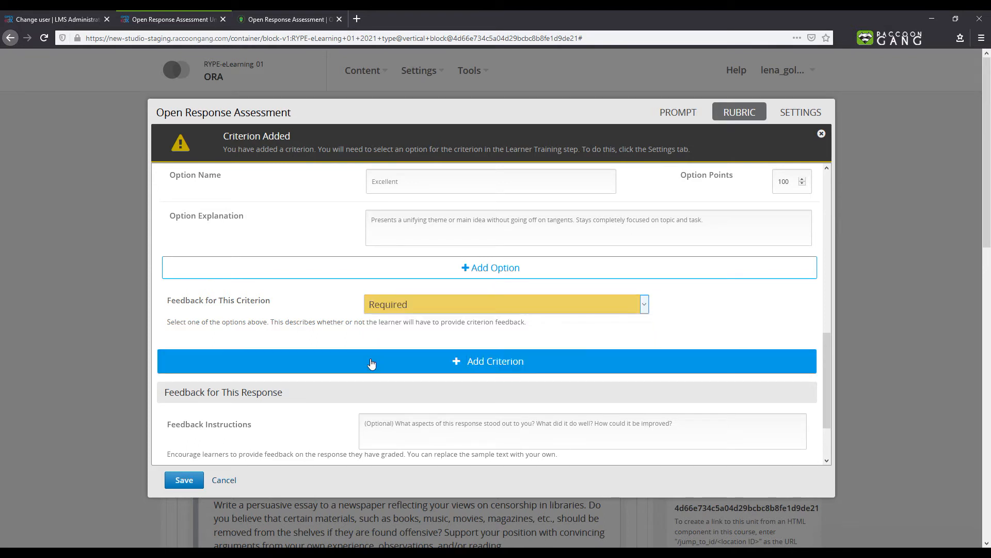
scroll(371, 361, down, 3)
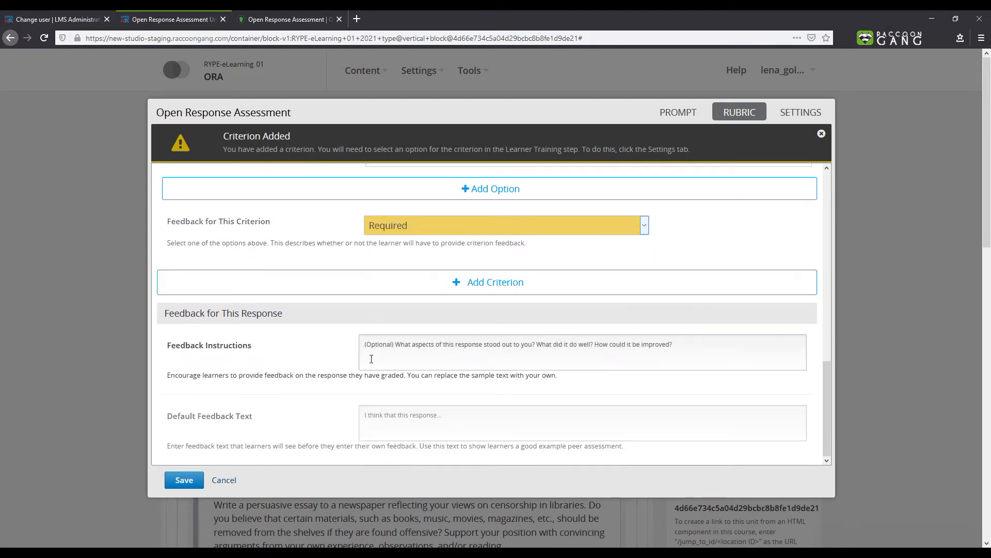
scroll(371, 358, down, 2)
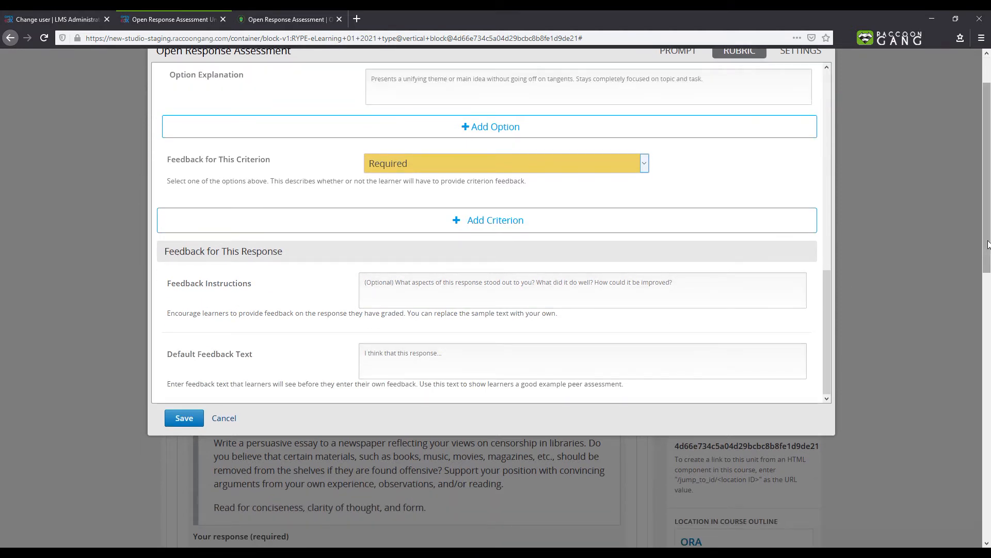
scroll(988, 227, up, 1)
scroll(988, 229, up, 1)
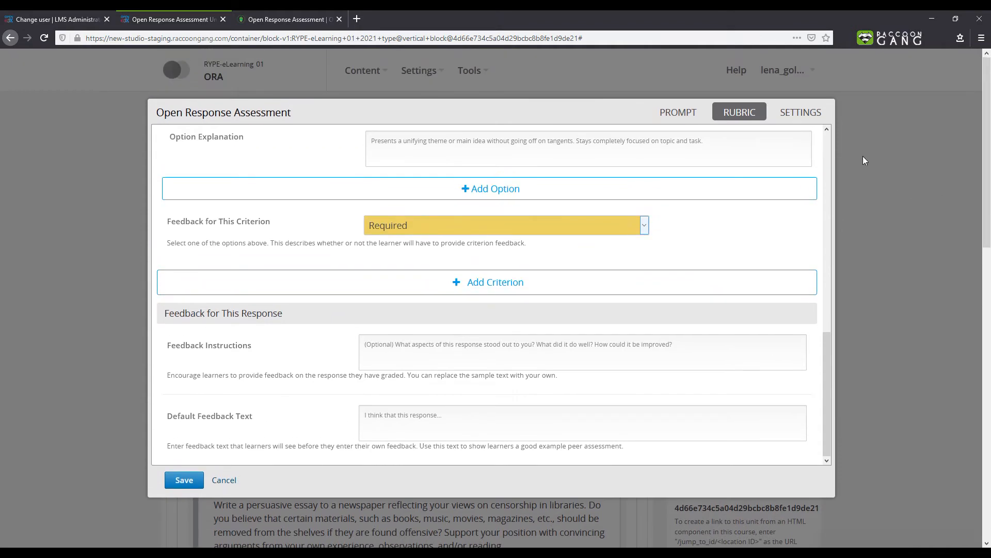
Change the assessment's display name to "Essay" in its settings.
click(813, 118)
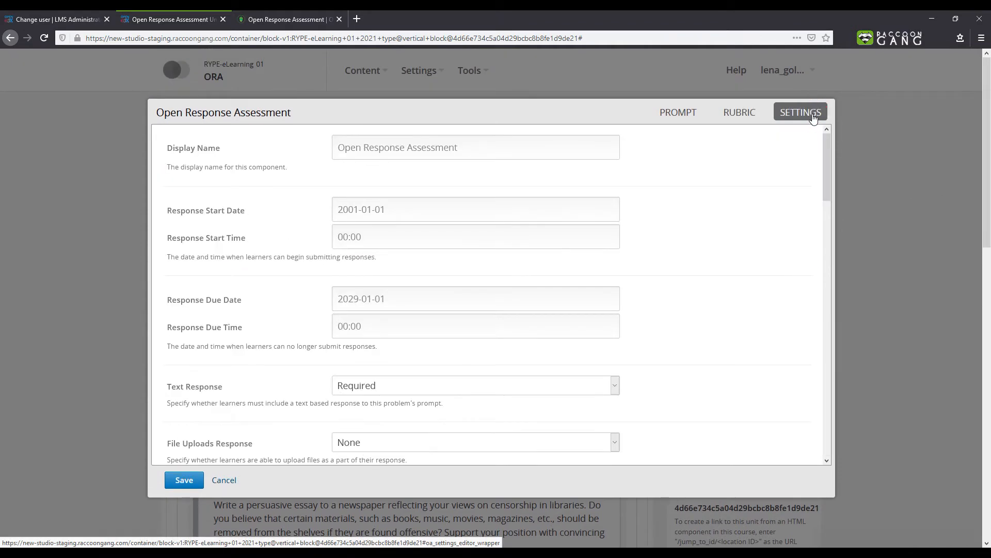
click(516, 148)
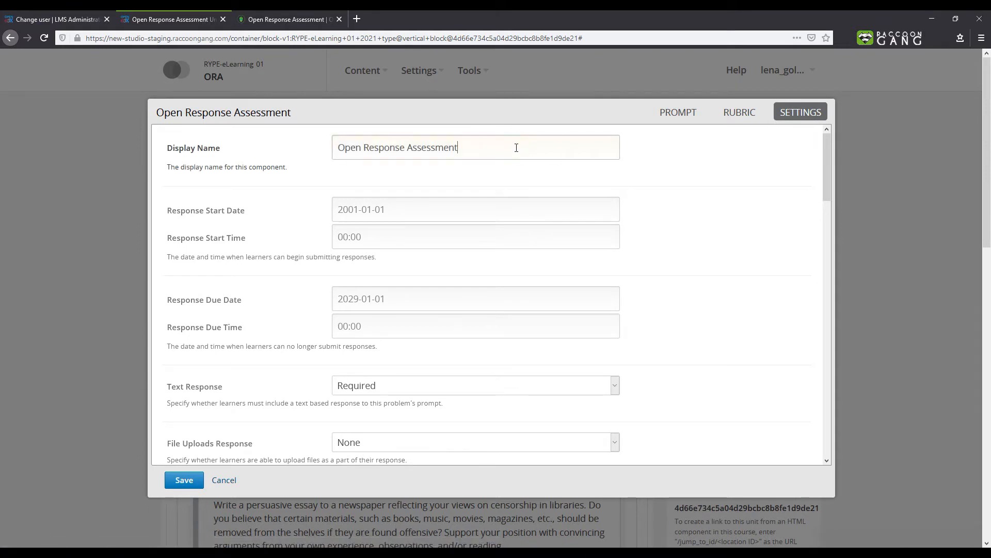
key(ctrl+a)
text(Essay)
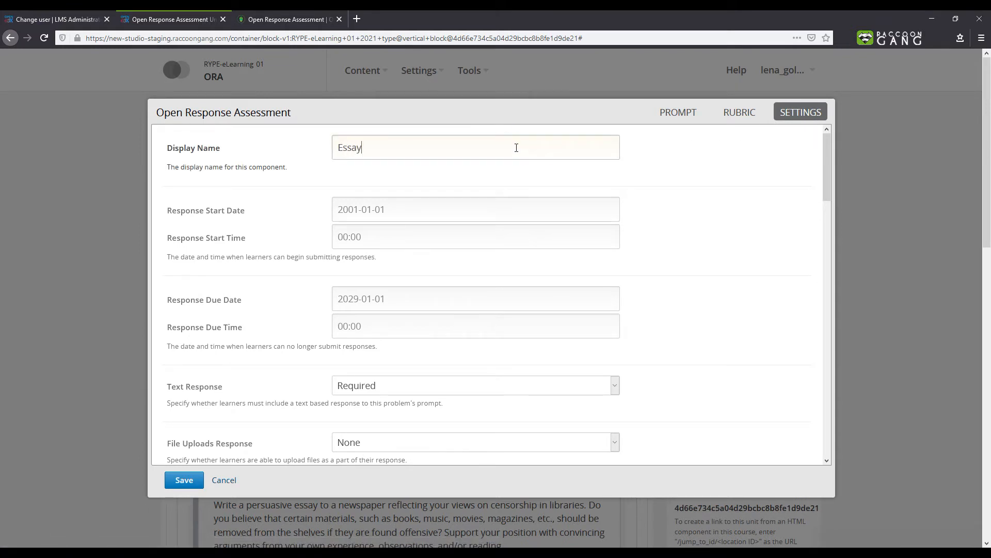
Set the response start date to 2021-04-01.
click(432, 206)
drag(354, 209, 351, 210)
text(21-0)
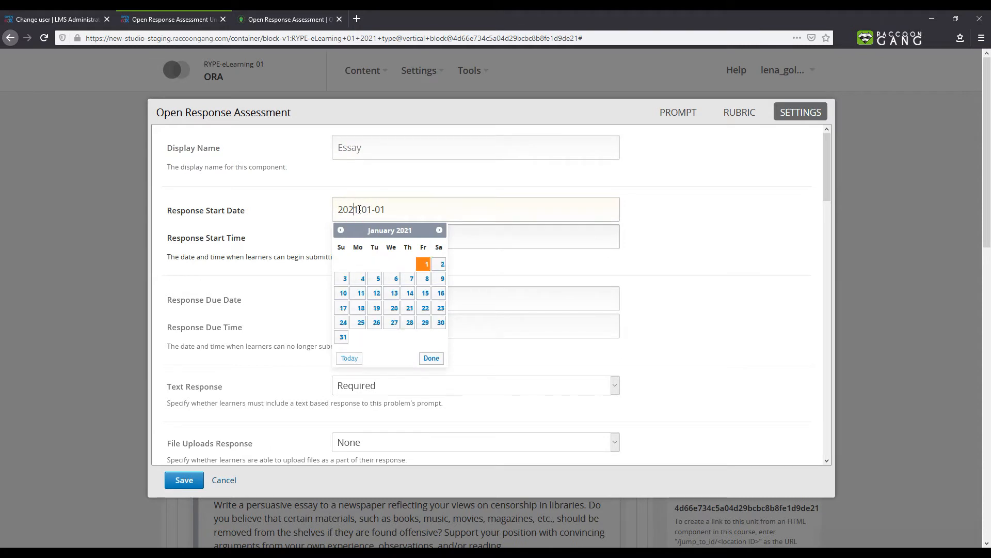
text(4)
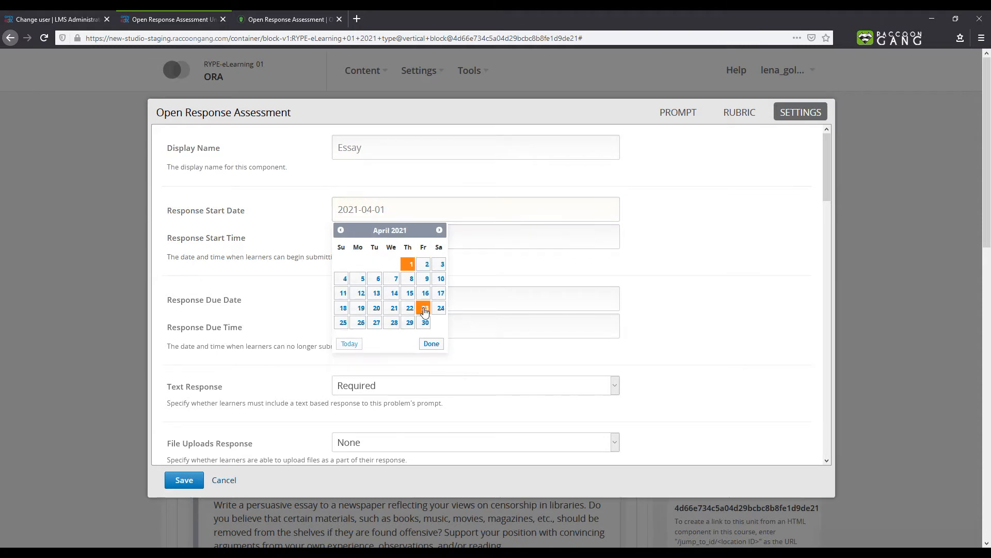
click(432, 344)
Set the response due date to 2021-08-31.
click(414, 303)
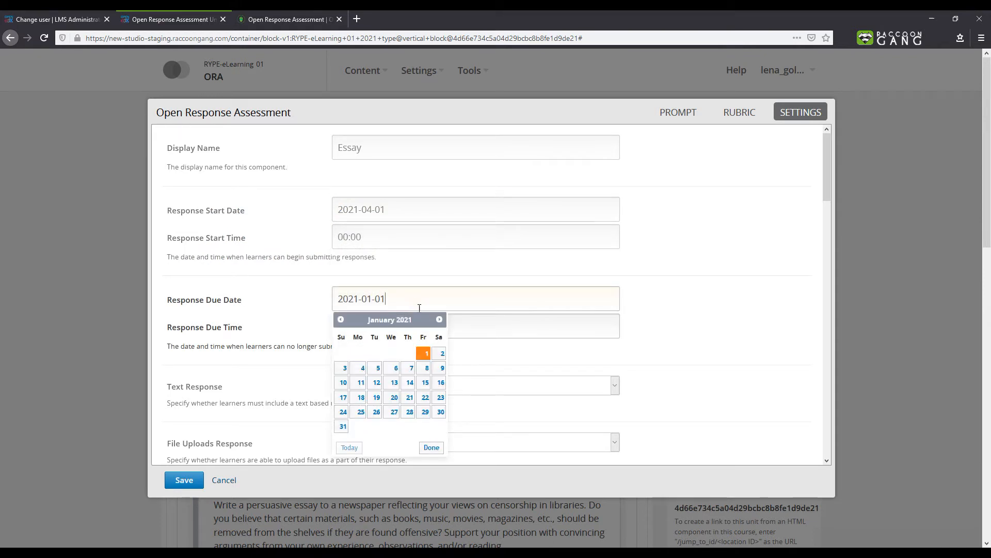
click(439, 321)
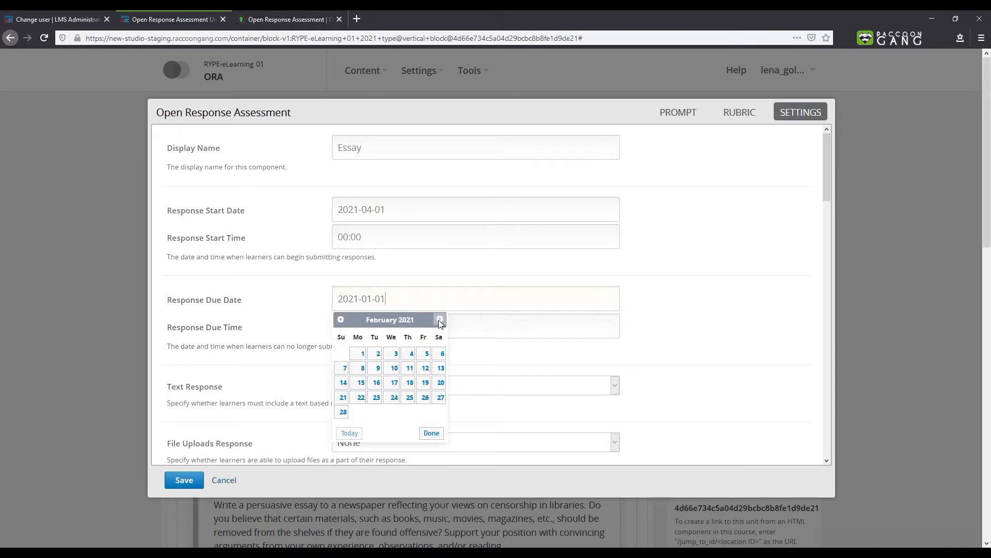
click(439, 321)
click(440, 320)
click(439, 320)
click(440, 320)
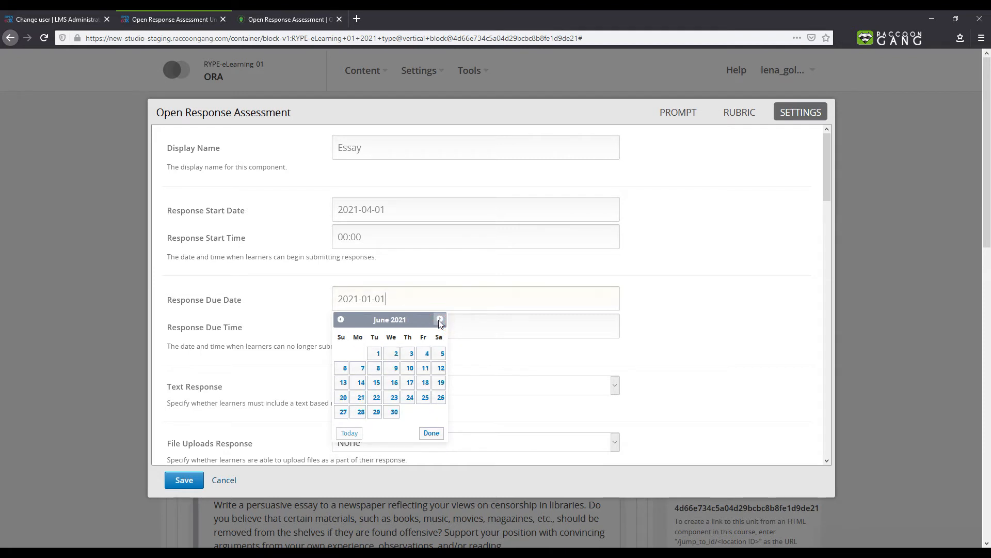
click(440, 320)
click(439, 320)
click(377, 412)
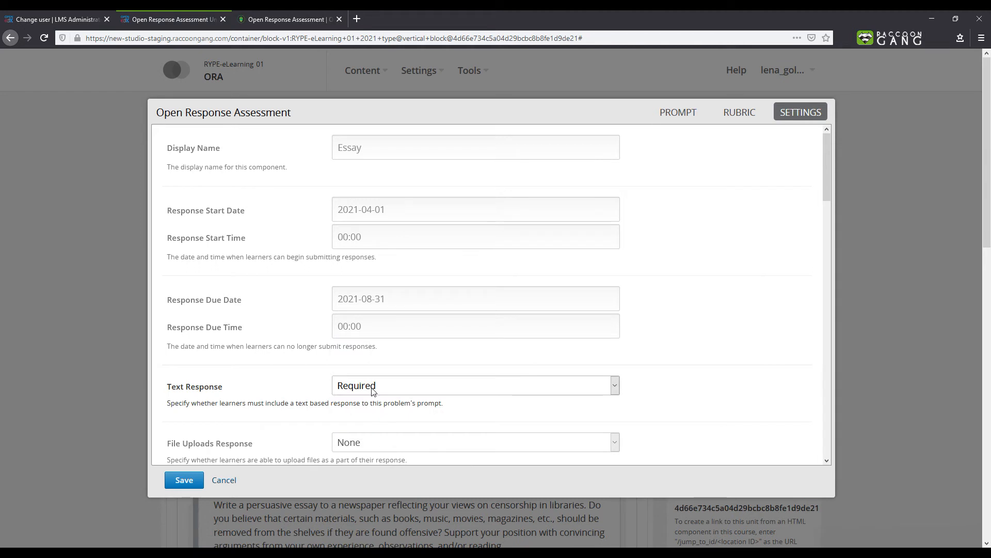
Set the response due time to 12:00.
click(356, 327)
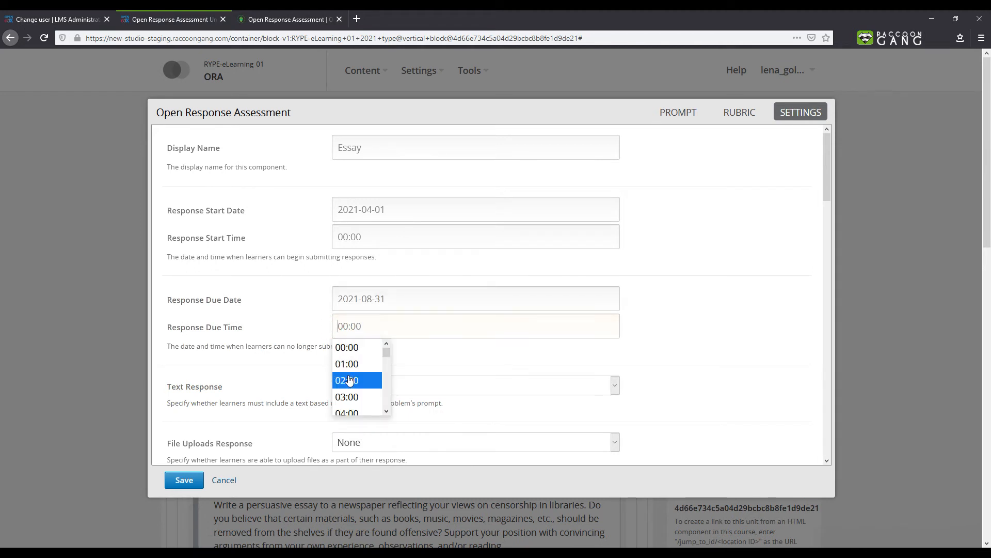
scroll(349, 380, down, 4)
click(345, 342)
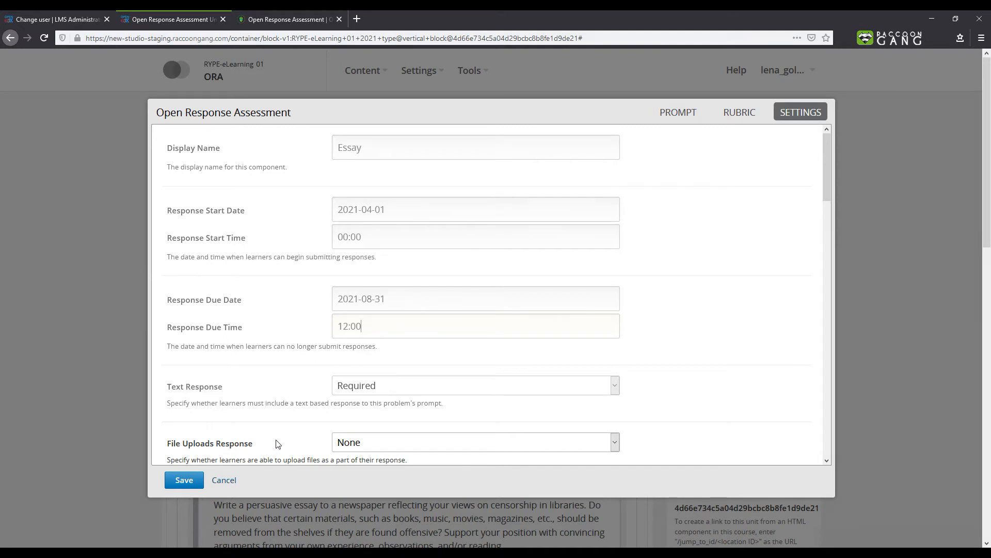
Keep the text response Required and set the file uploads response to Optional.
click(382, 387)
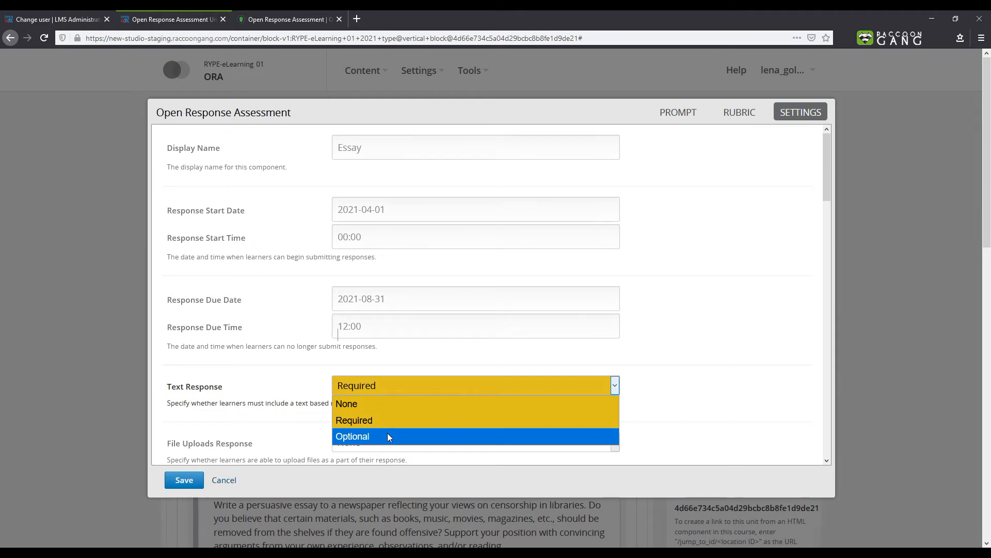
click(346, 424)
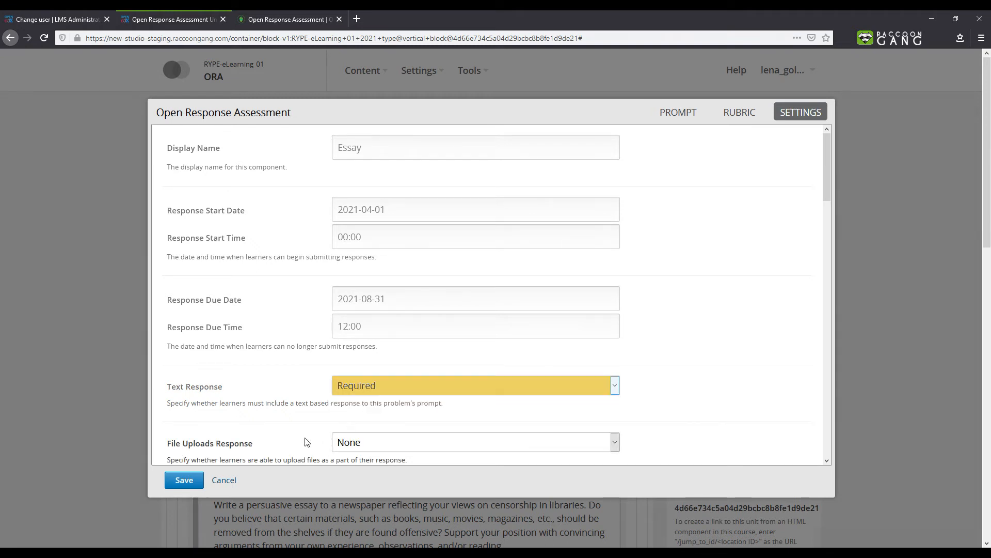
scroll(304, 436, down, 3)
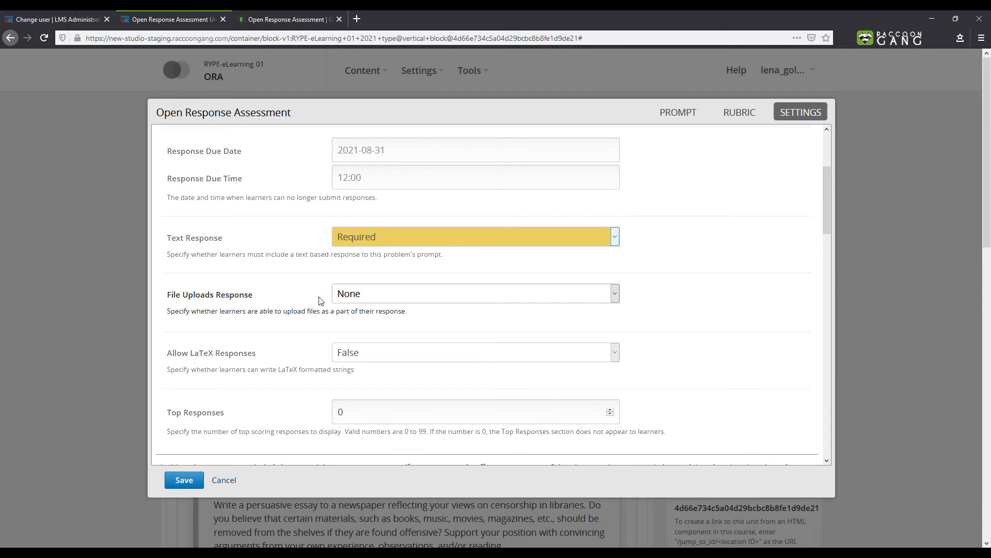
click(406, 295)
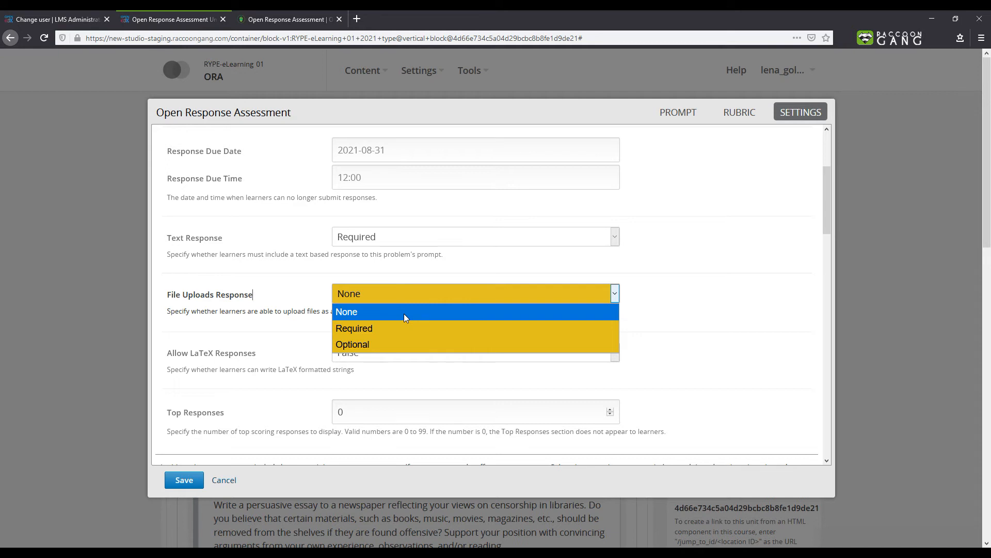
click(390, 344)
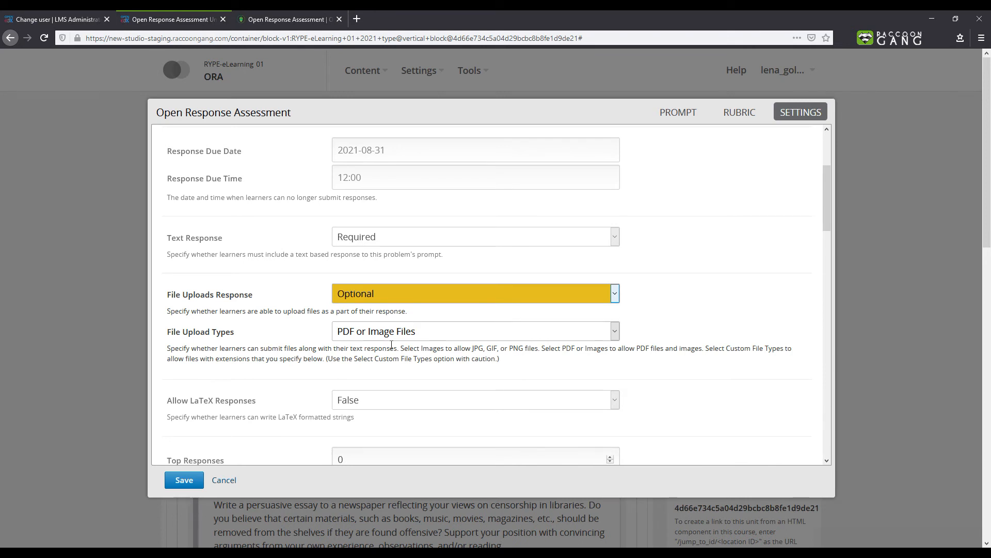
Restrict file uploads to custom file types with the extensions pdf,doc,docx.
click(615, 331)
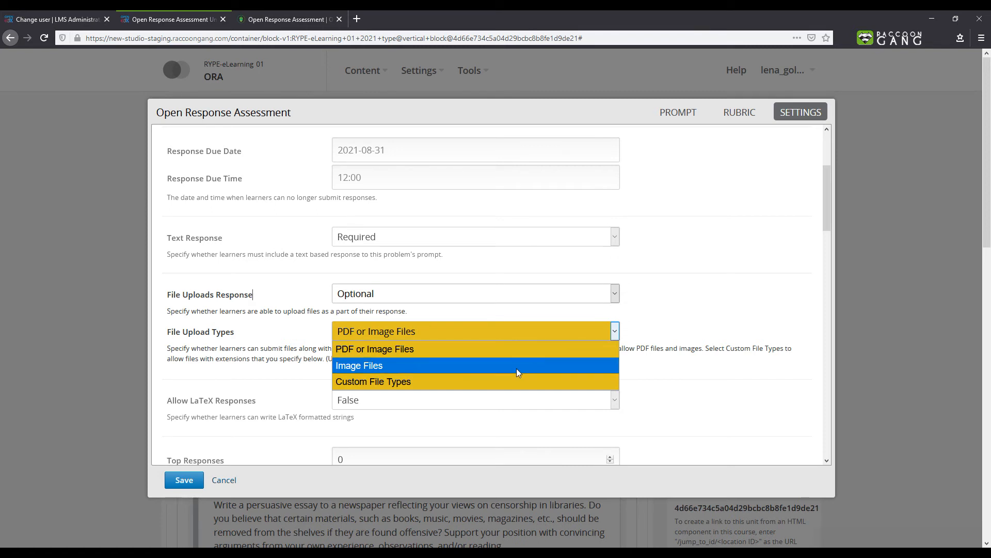
click(477, 382)
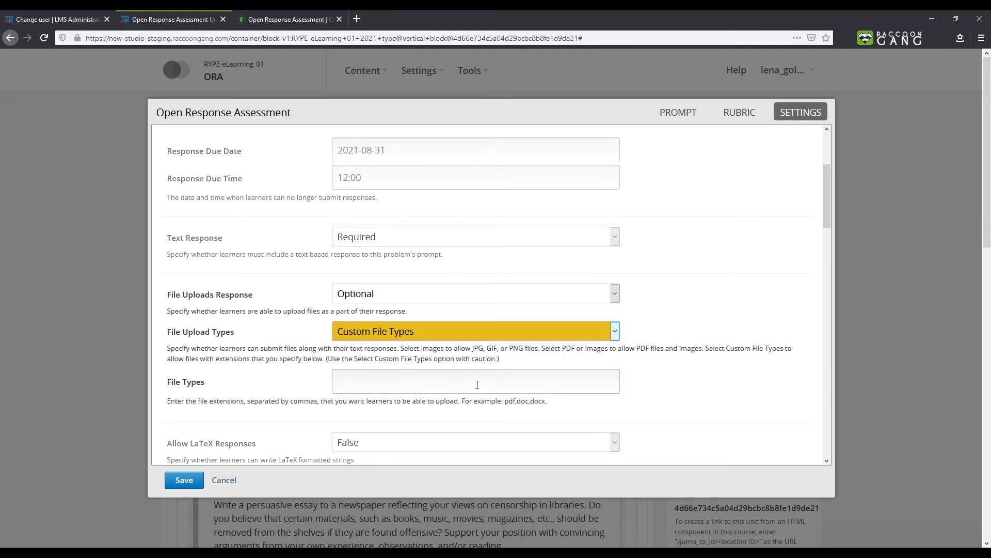
click(478, 384)
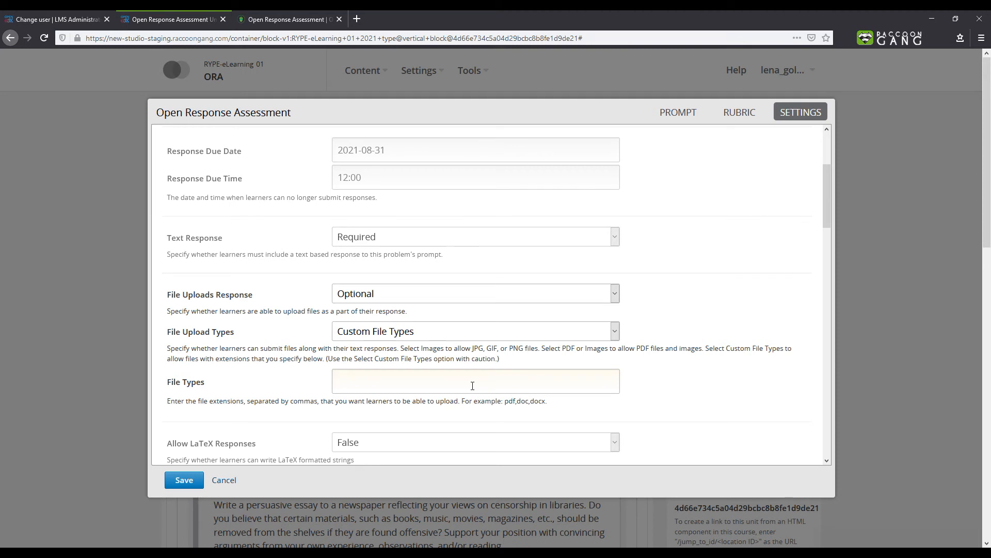
text(pdf,doc,docx)
click(834, 217)
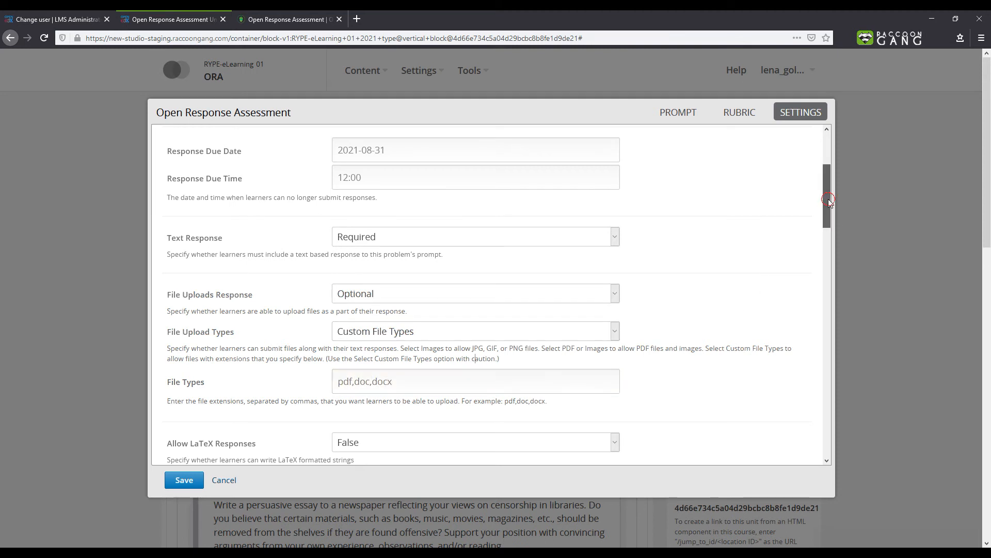
Keep Allow LaTeX Responses set to False.
drag(828, 200, 827, 261)
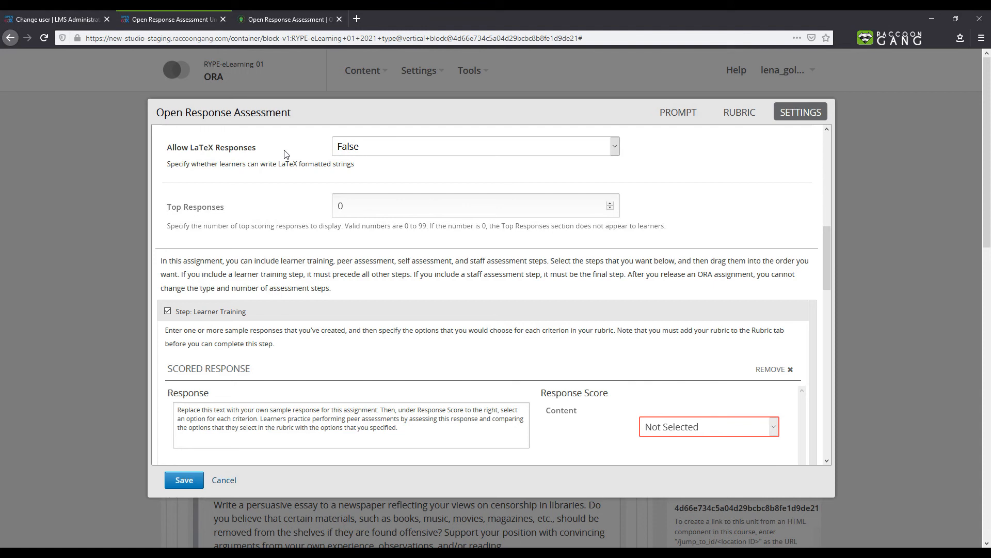
click(375, 147)
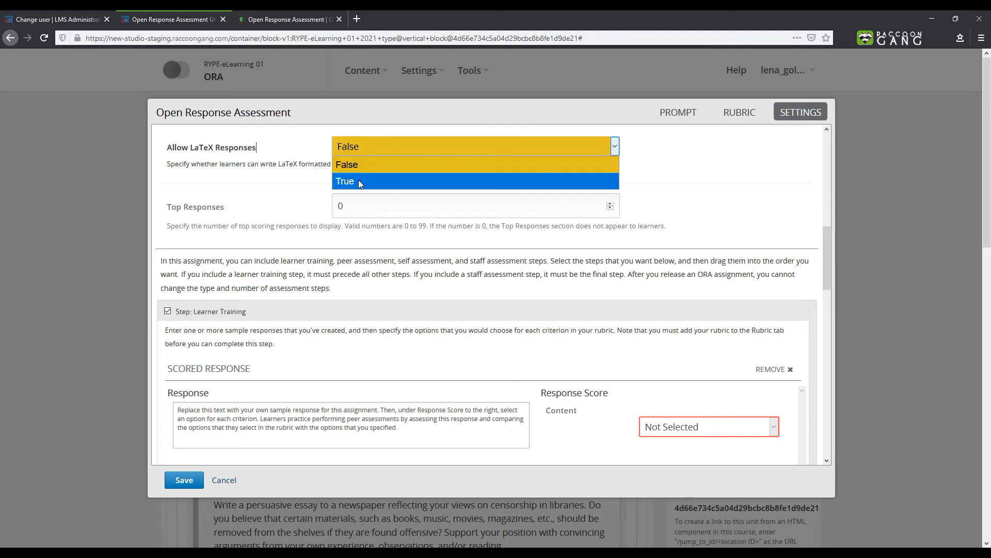
click(358, 166)
Try 99 as the number of top responses and set it back to 0.
double_click(340, 206)
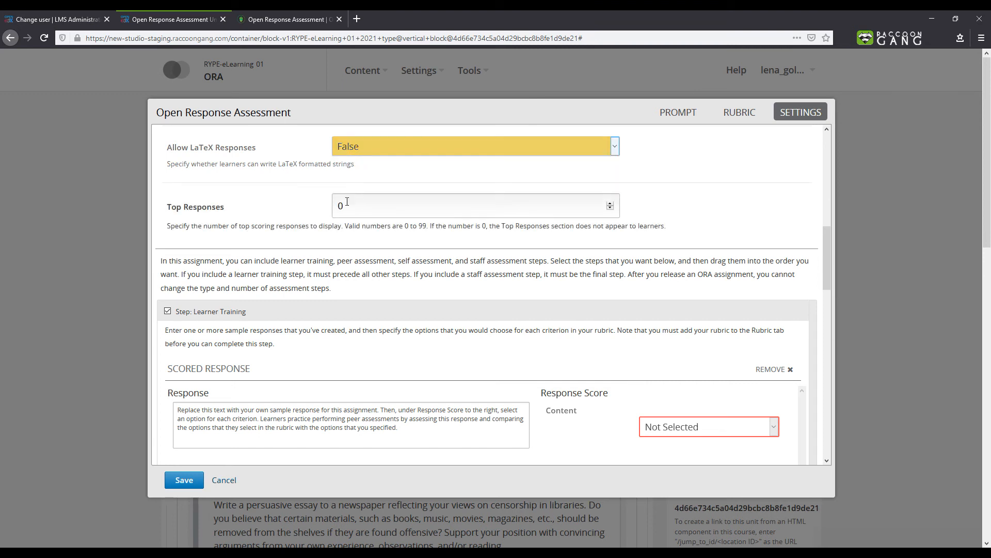
text(99)
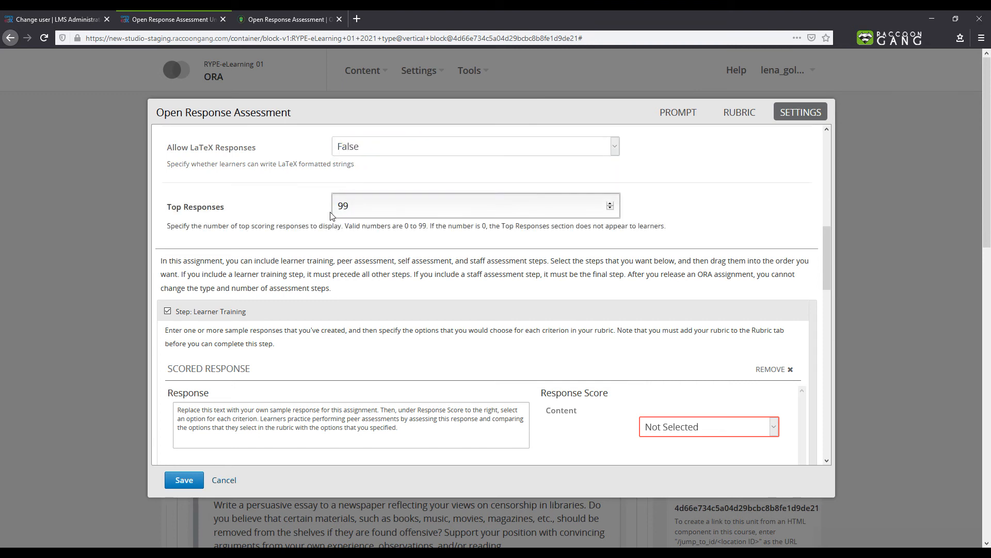
key(BackSpace)
key(BackSpace)
text(0)
click(330, 214)
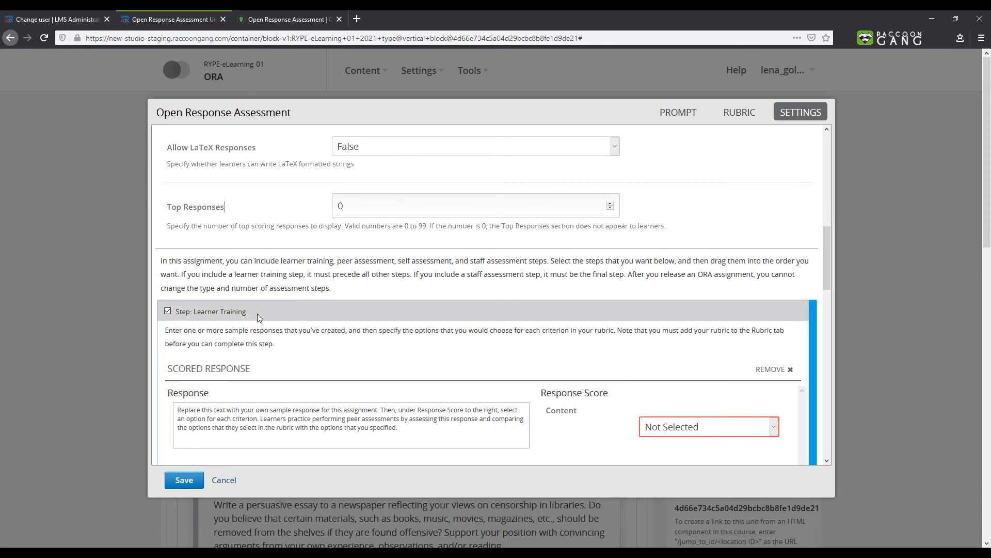
scroll(258, 317, down, 7)
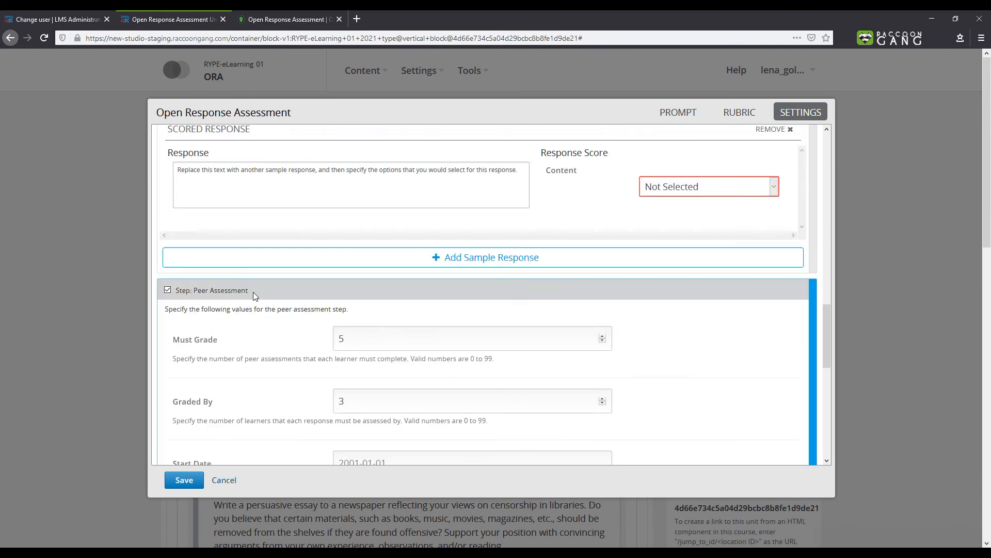
Include only the Staff Assessment step in the assignment, deselecting the Self Assessment, Peer Assessment and Learner Training steps.
scroll(253, 293, down, 5)
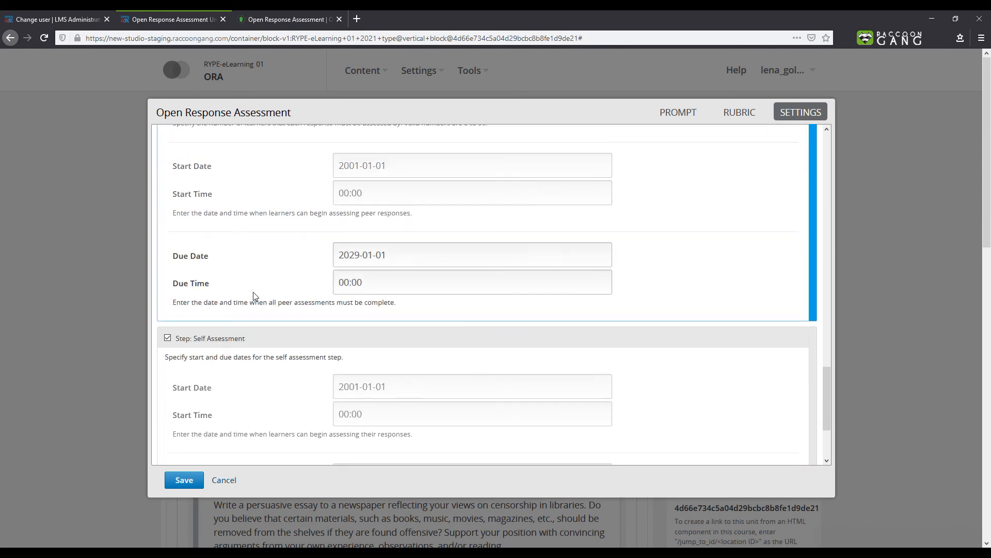
scroll(253, 295, down, 3)
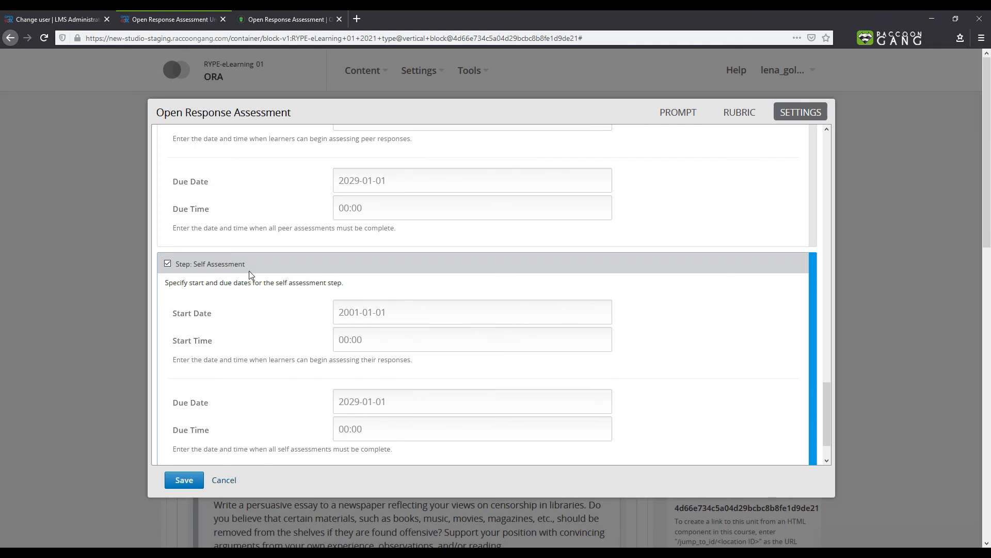
scroll(250, 274, down, 2)
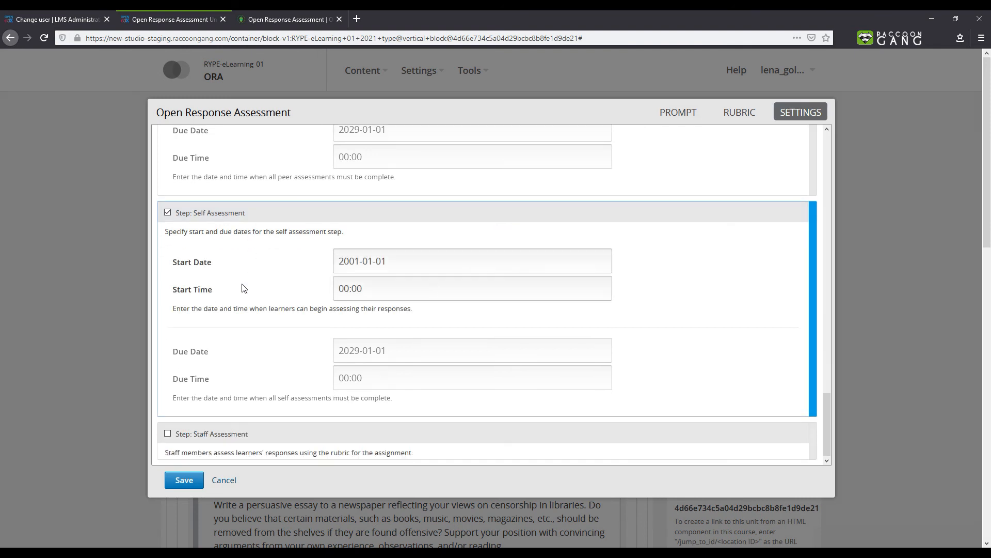
click(167, 434)
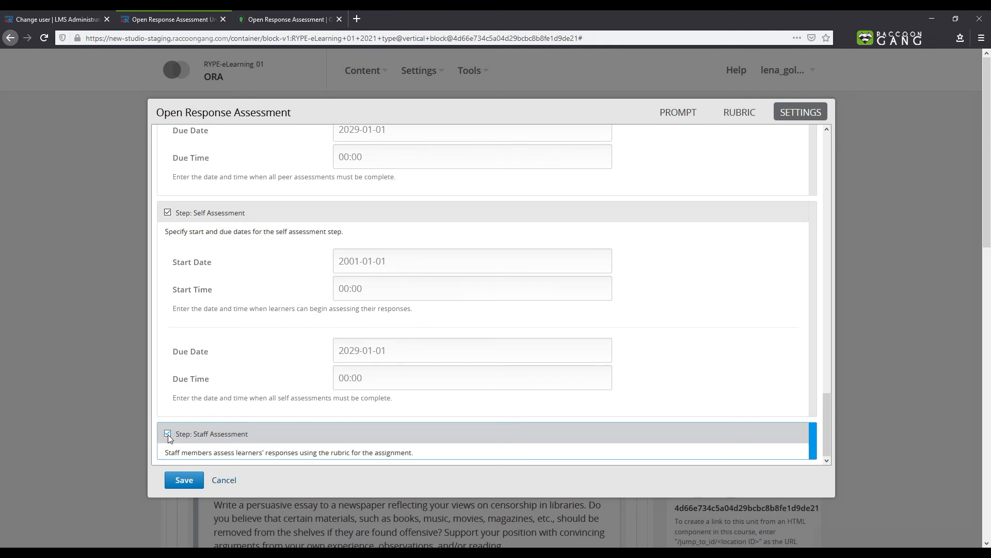
click(168, 213)
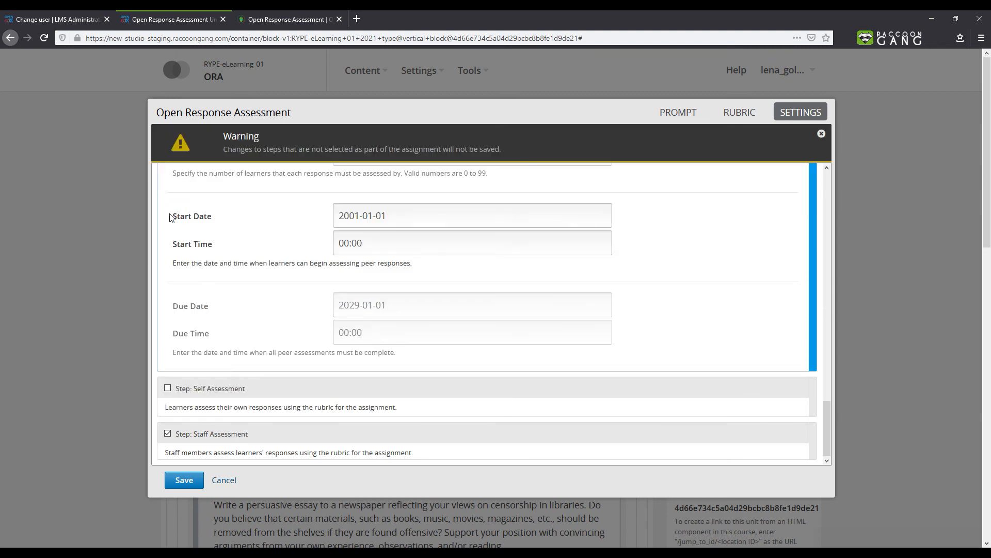
scroll(171, 225, up, 5)
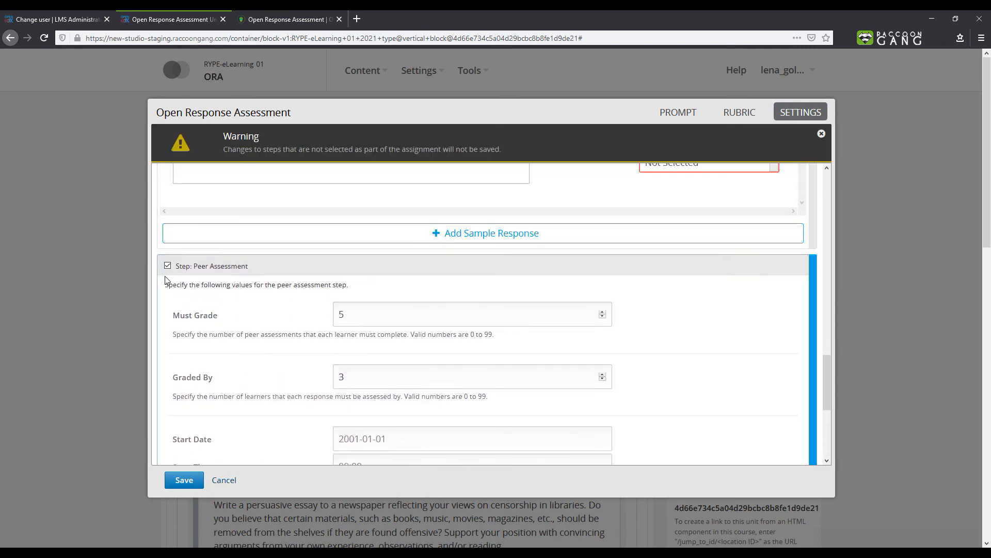
click(167, 265)
scroll(167, 269, up, 5)
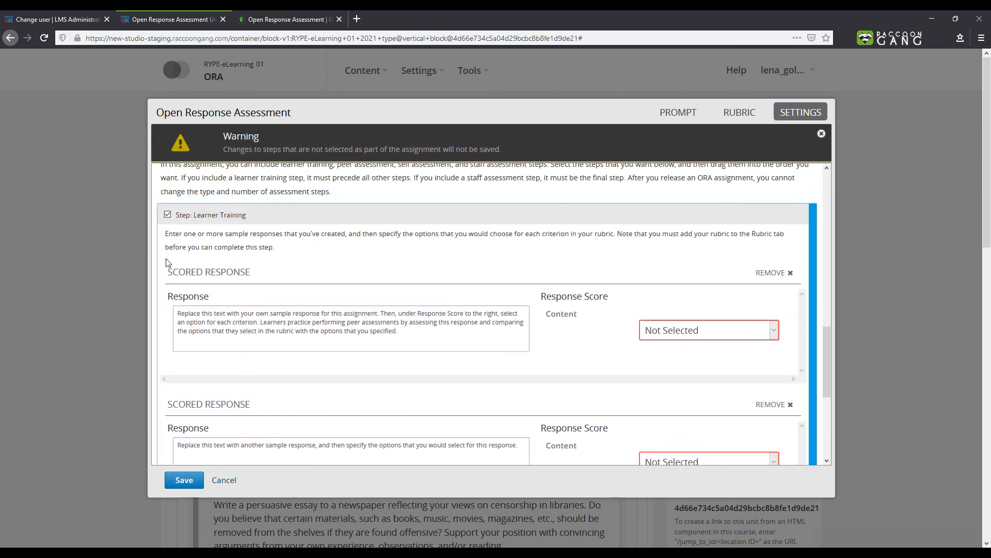
click(167, 215)
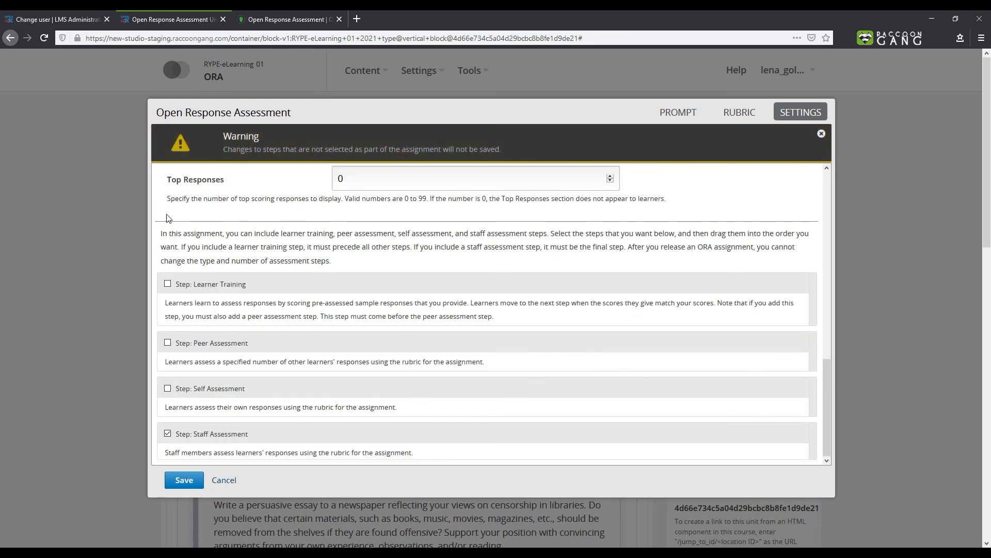
Save the Open Response Assessment settings and publish the unit's changes.
click(177, 480)
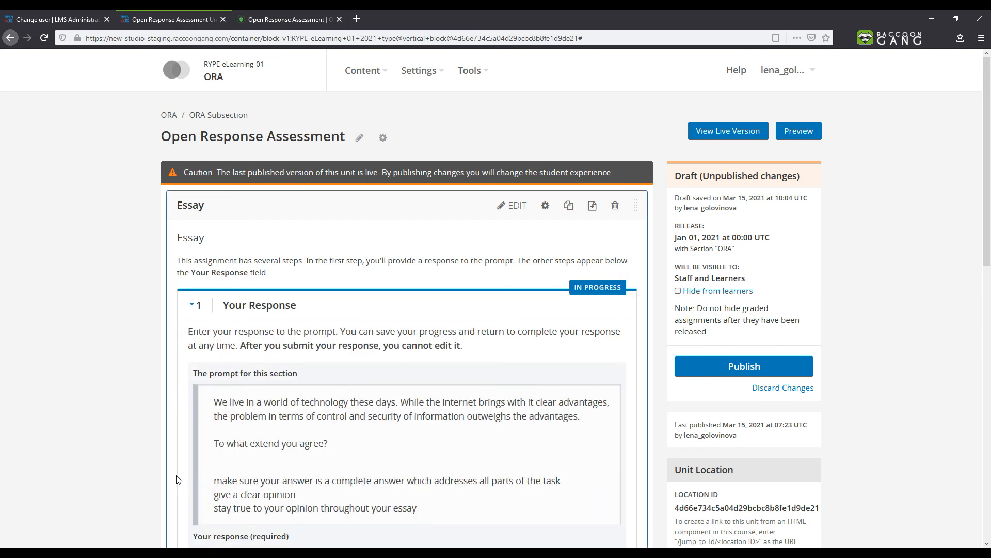
click(694, 368)
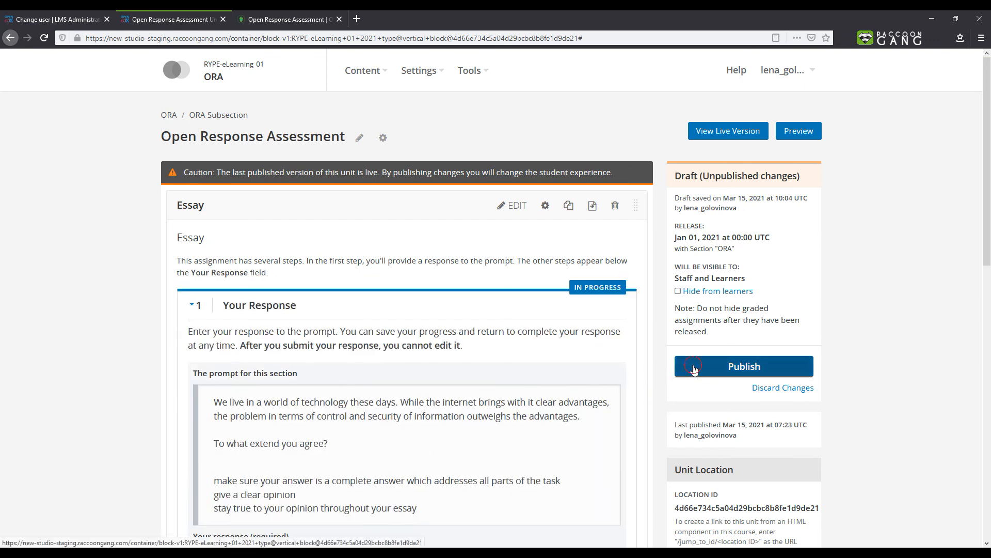